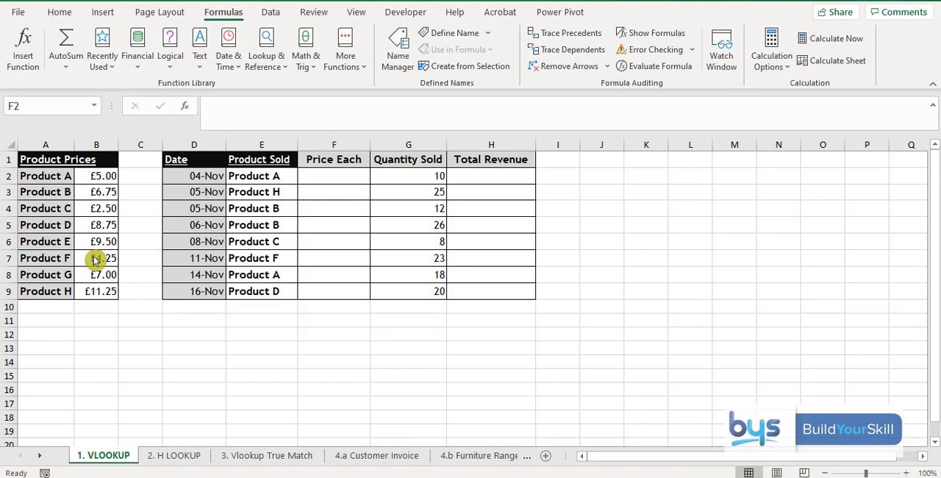
# Step: Start a VLOOKUP function in F2 under Price Each, with E2 as the lookup value
pyautogui.click(324, 175)
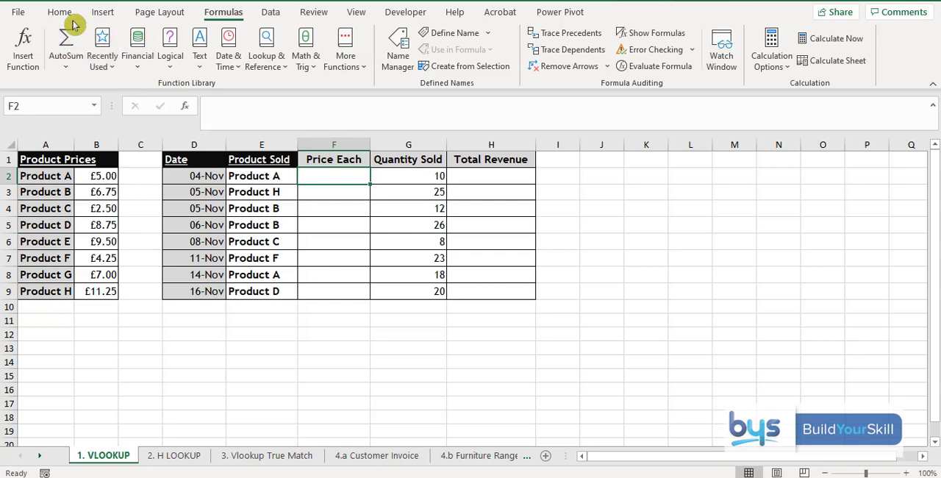
pyautogui.click(32, 50)
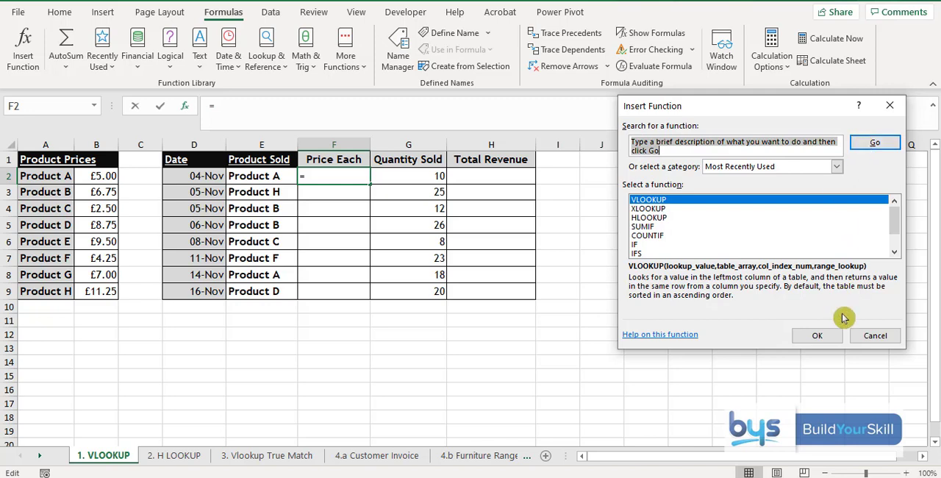
pyautogui.click(815, 337)
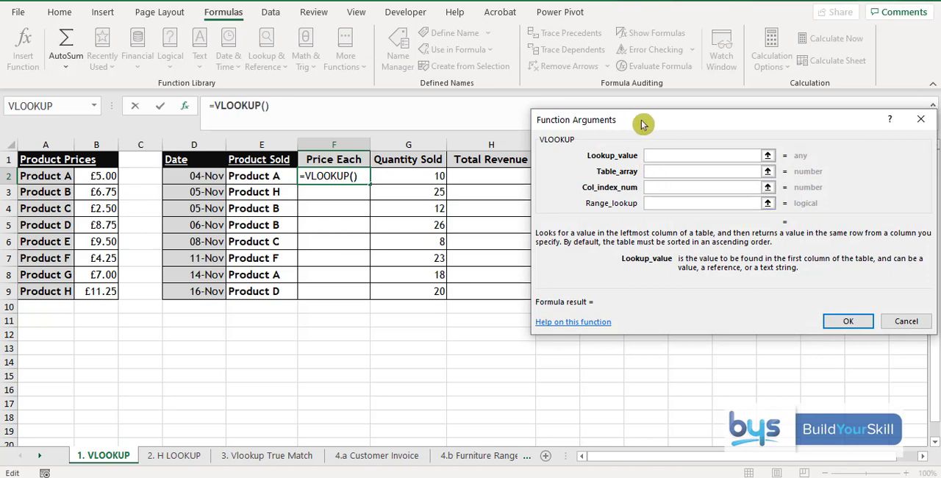
pyautogui.moveTo(678, 135); pyautogui.dragTo(689, 21)
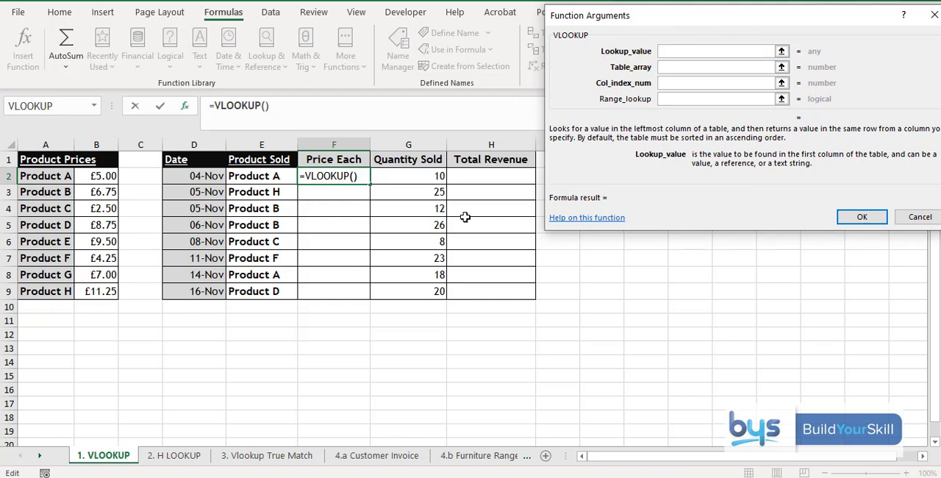
pyautogui.click(263, 176)
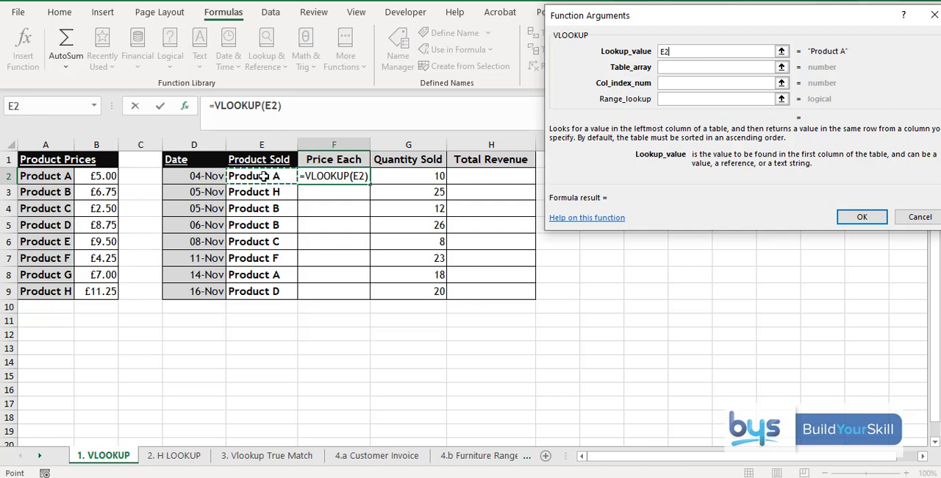
# Step: Set the VLOOKUP table array to the product price list as the absolute range $A$2:$B$9
pyautogui.click(678, 67)
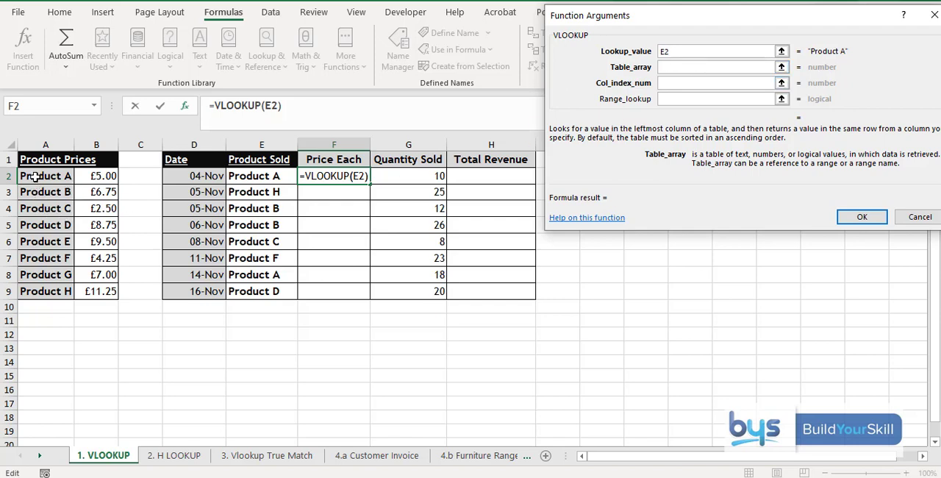
pyautogui.click(40, 175)
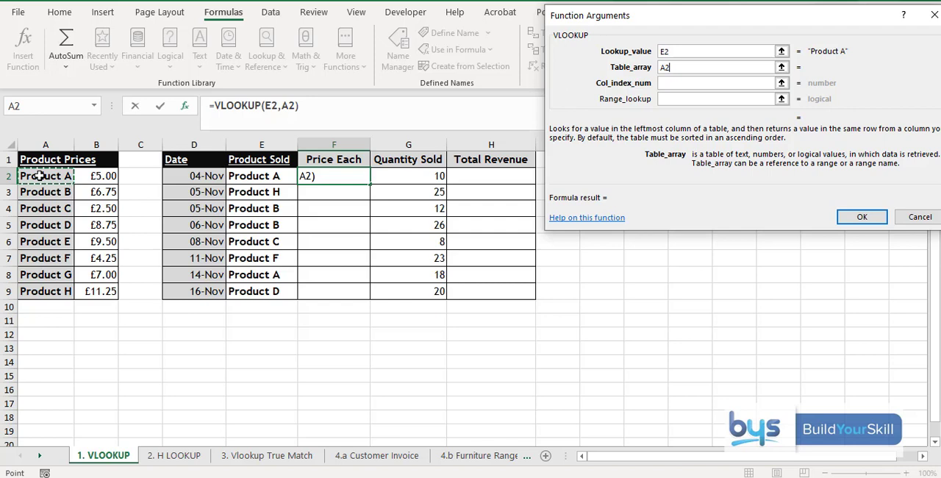
pyautogui.moveTo(40, 175); pyautogui.dragTo(106, 288)
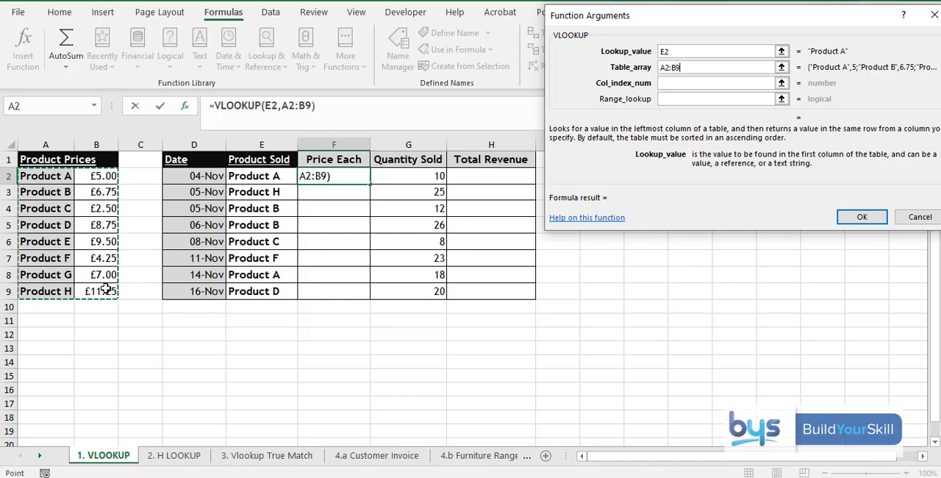
pyautogui.press('F4')
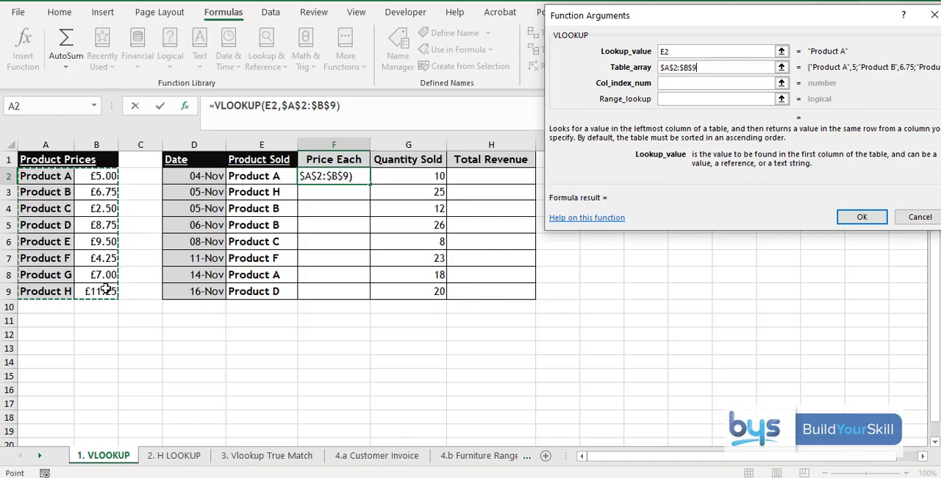
# Step: Complete the VLOOKUP with column index 2 and range lookup False, and fill the formula down the Price Each column to F9
pyautogui.click(671, 84)
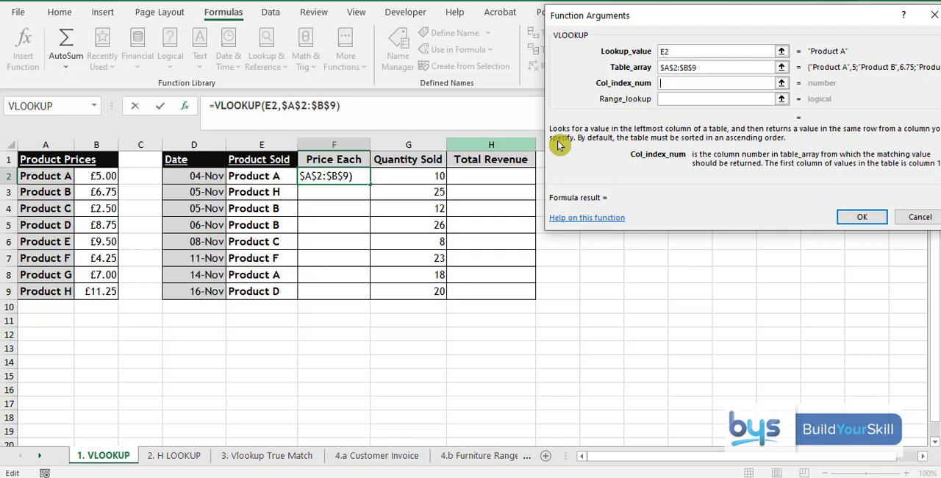
pyautogui.write('2')
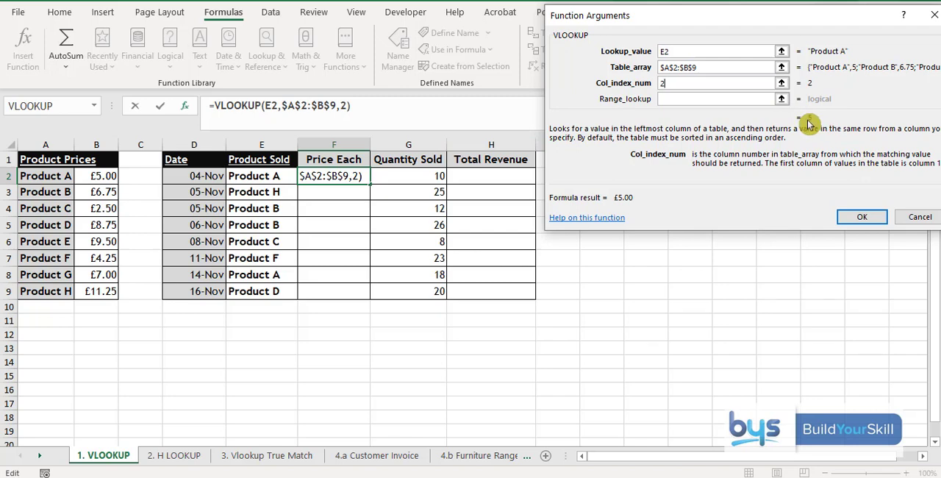
pyautogui.moveTo(810, 19); pyautogui.dragTo(768, 10)
pyautogui.click(646, 91)
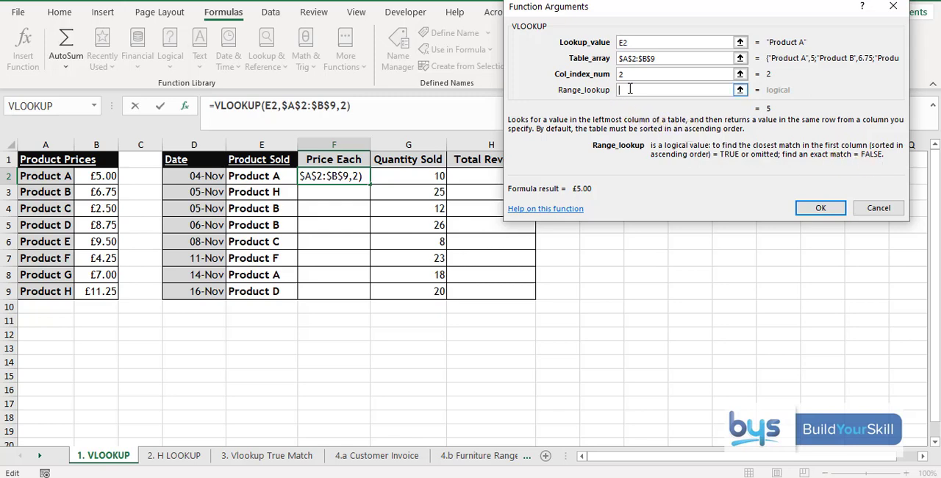
pyautogui.write('Fa')
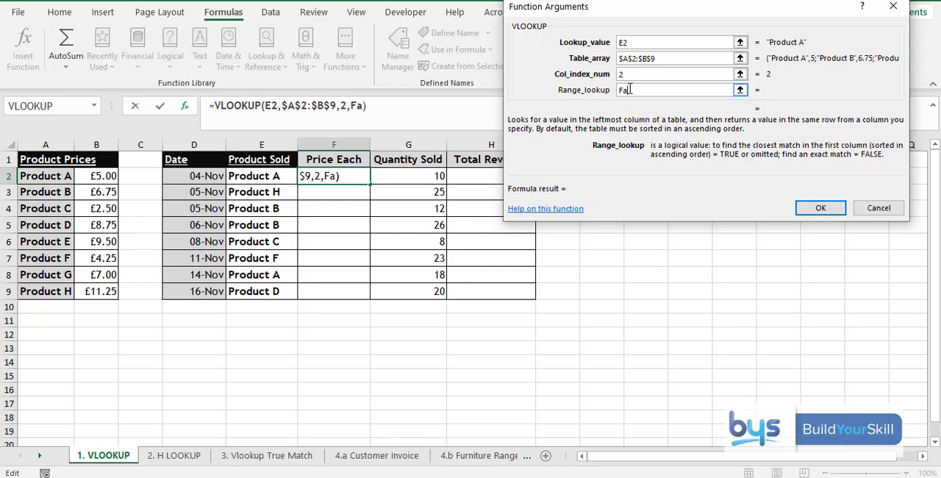
pyautogui.write('lse')
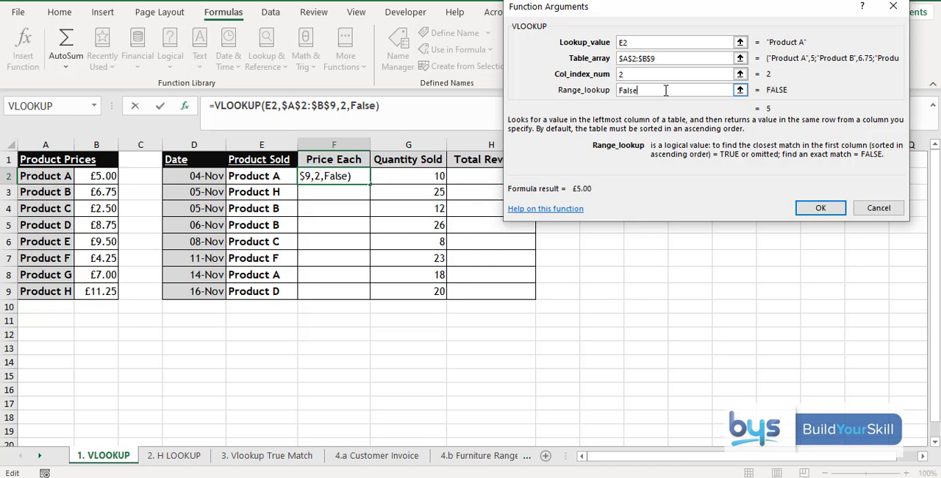
pyautogui.click(821, 208)
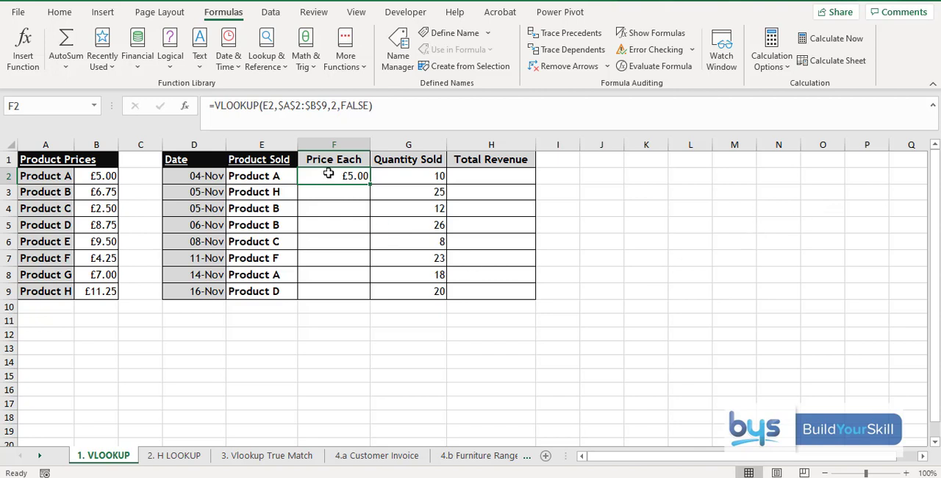
pyautogui.doubleClick(371, 185)
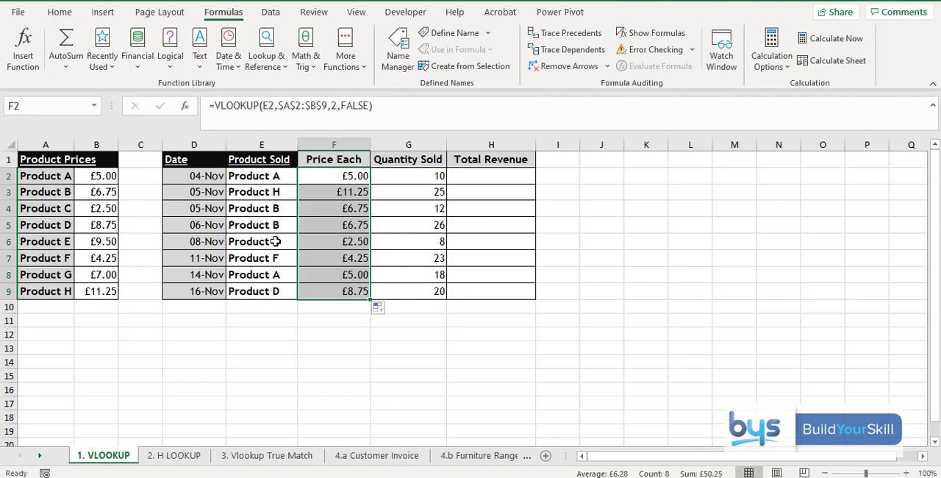
# Step: Calculate Total Revenue in H2 with =F2*G2 and fill the formula down to H9
pyautogui.click(476, 178)
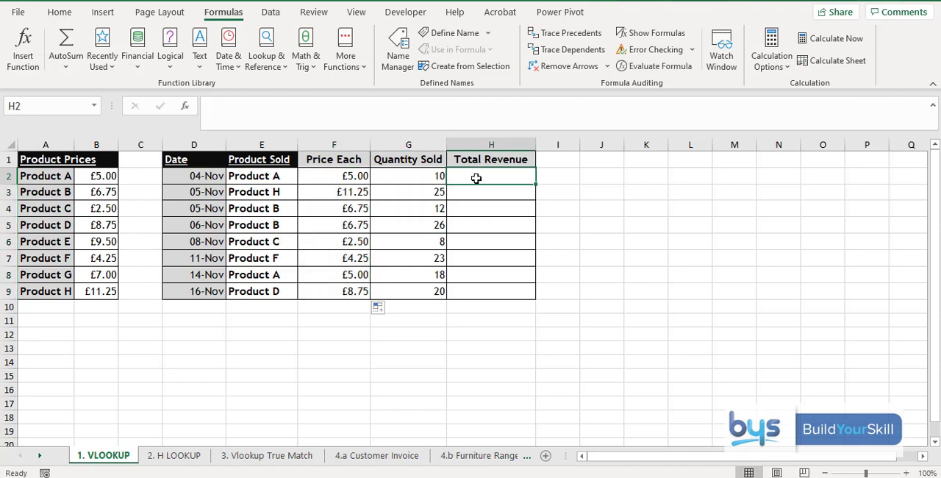
pyautogui.write('=')
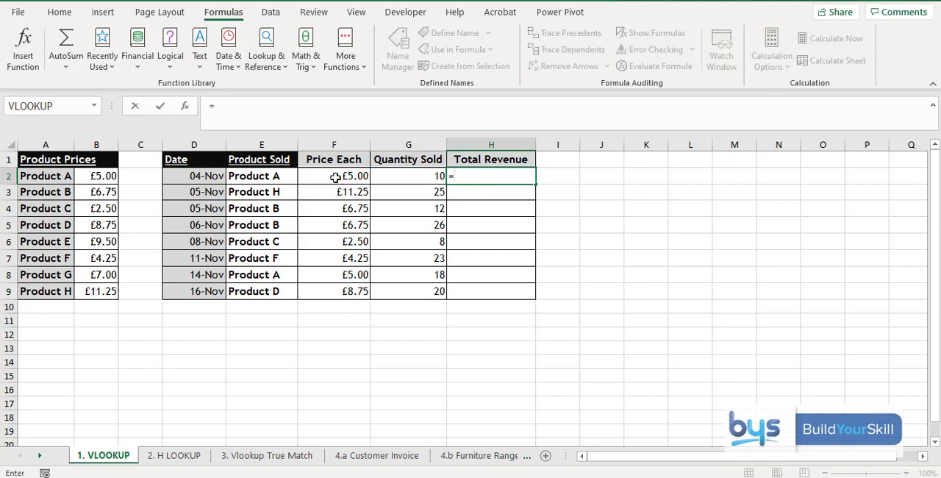
pyautogui.click(329, 174)
pyautogui.write('*')
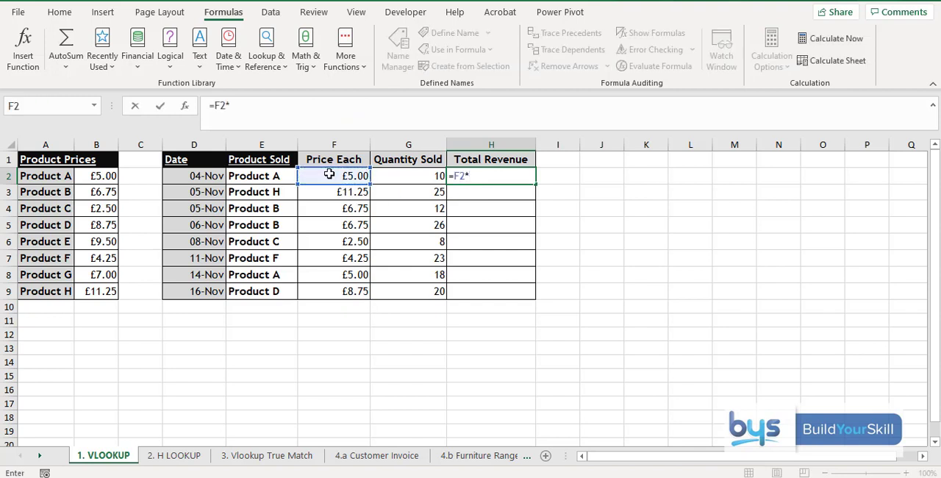
pyautogui.click(384, 177)
pyautogui.press('Return')
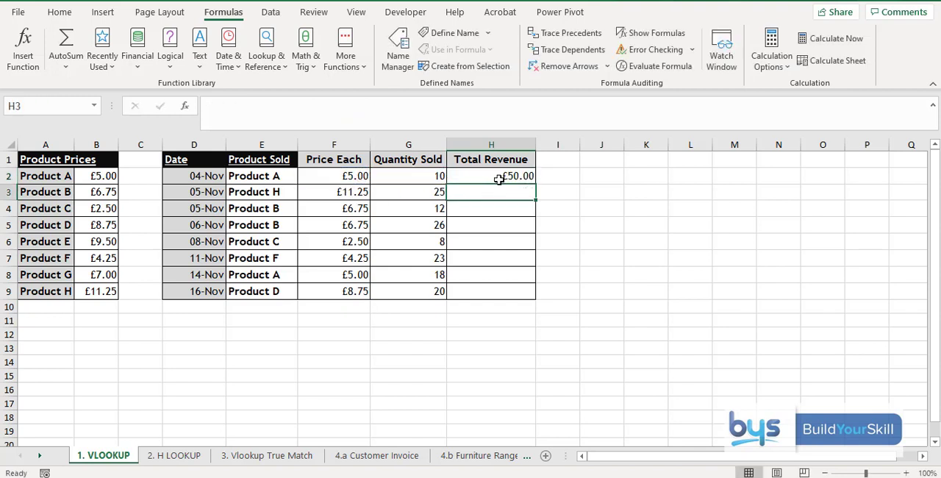
pyautogui.click(499, 179)
pyautogui.doubleClick(536, 183)
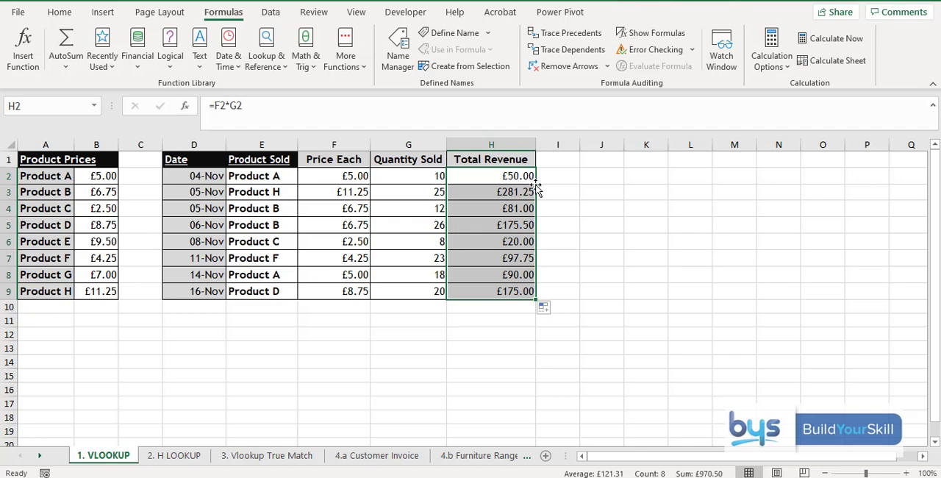
# Step: On the 2. H LOOKUP sheet, start an HLOOKUP function in C6 with B6 as the lookup value
pyautogui.click(174, 455)
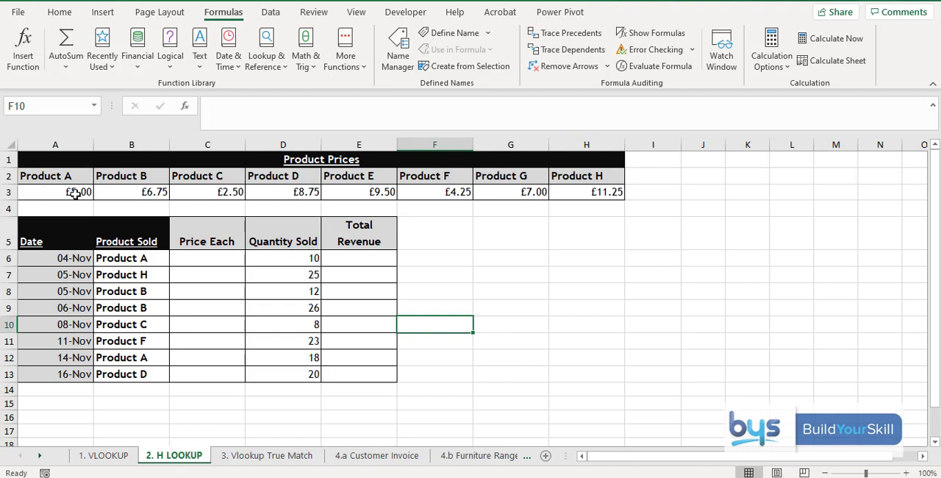
pyautogui.click(200, 258)
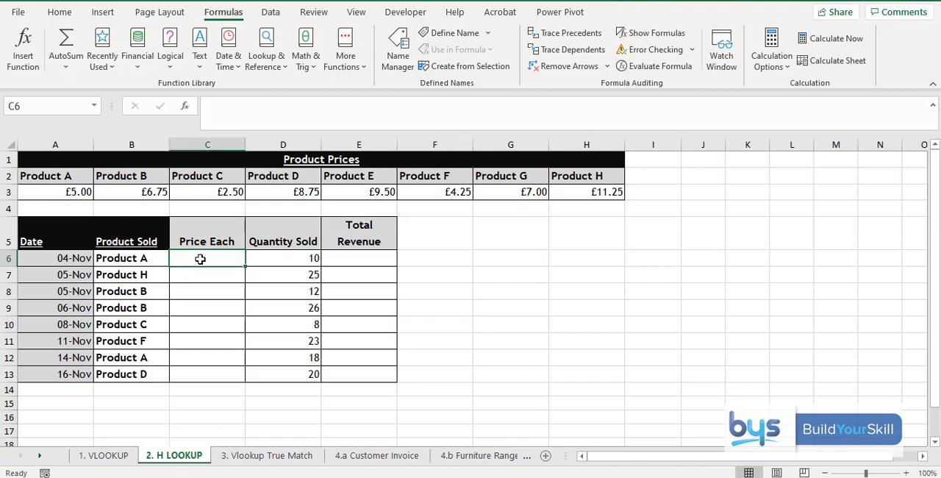
pyautogui.click(33, 59)
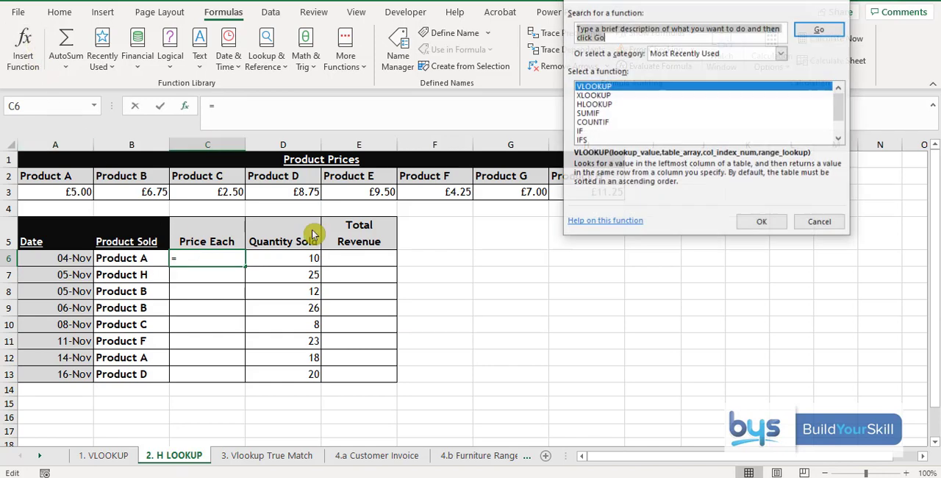
pyautogui.click(590, 107)
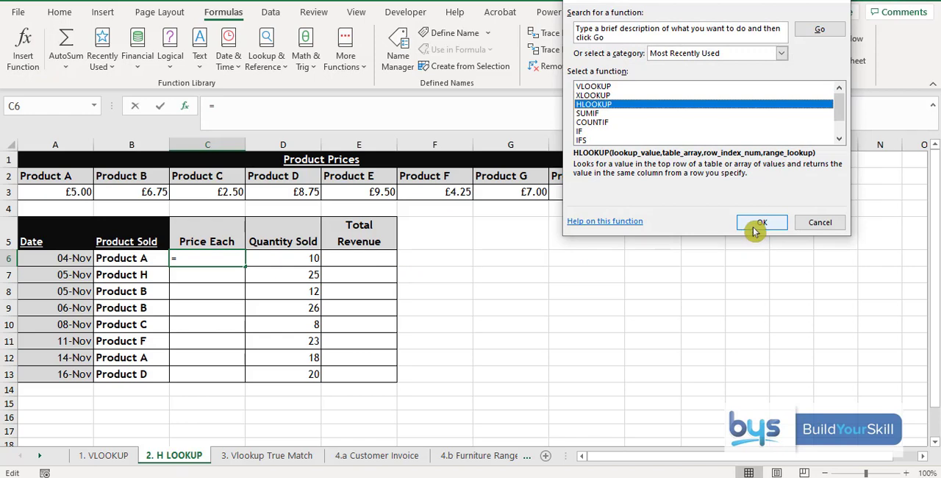
pyautogui.click(755, 228)
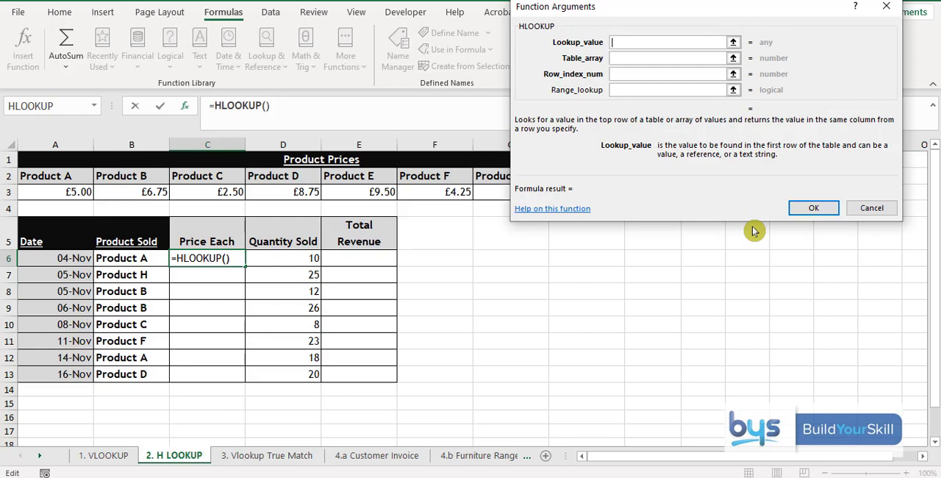
pyautogui.click(116, 261)
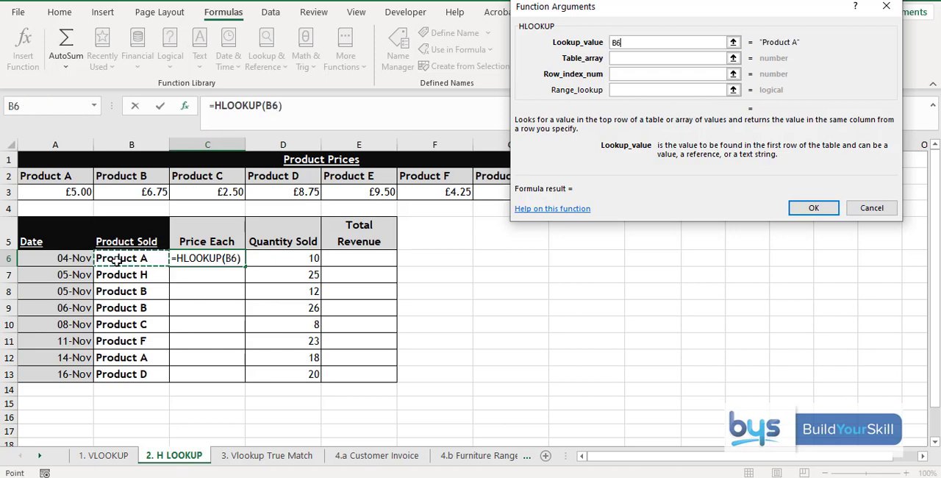
# Step: Set the HLOOKUP table array to the horizontal price table as the absolute range $A$2:$H$3
pyautogui.click(629, 58)
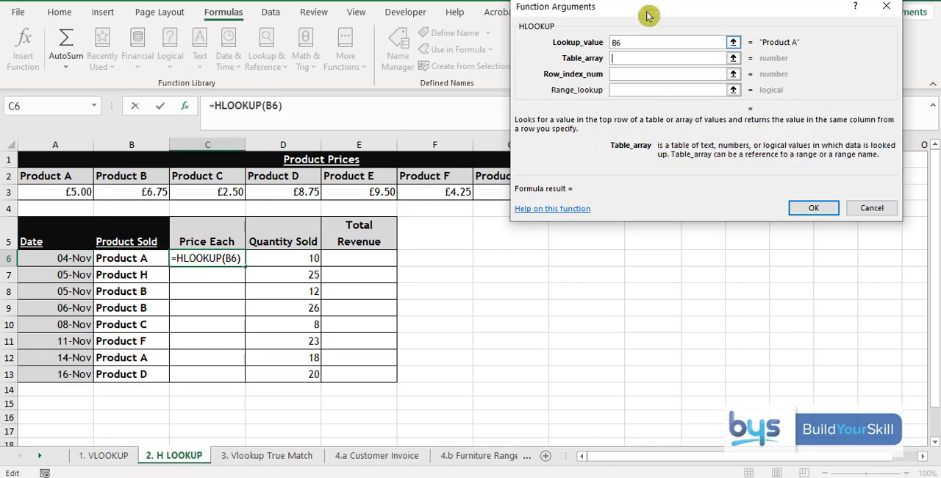
pyautogui.moveTo(657, 17); pyautogui.dragTo(638, 242)
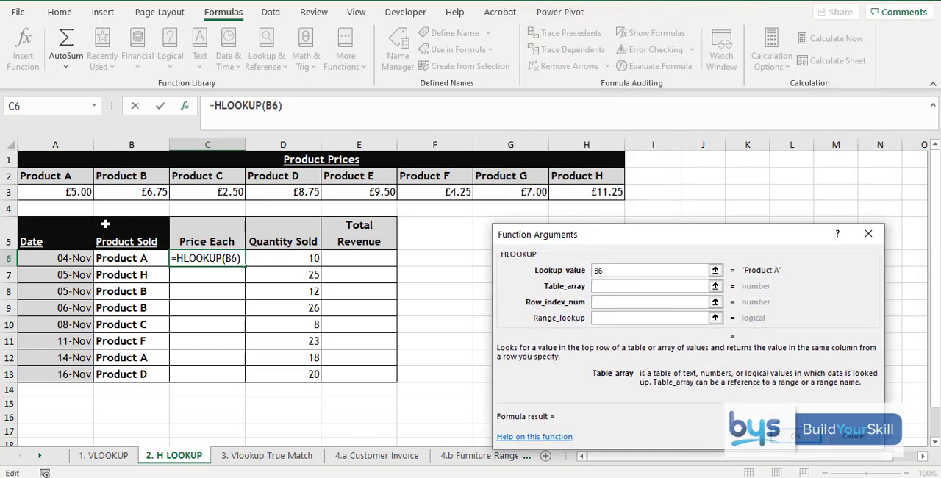
pyautogui.click(45, 178)
pyautogui.moveTo(45, 179); pyautogui.dragTo(588, 189)
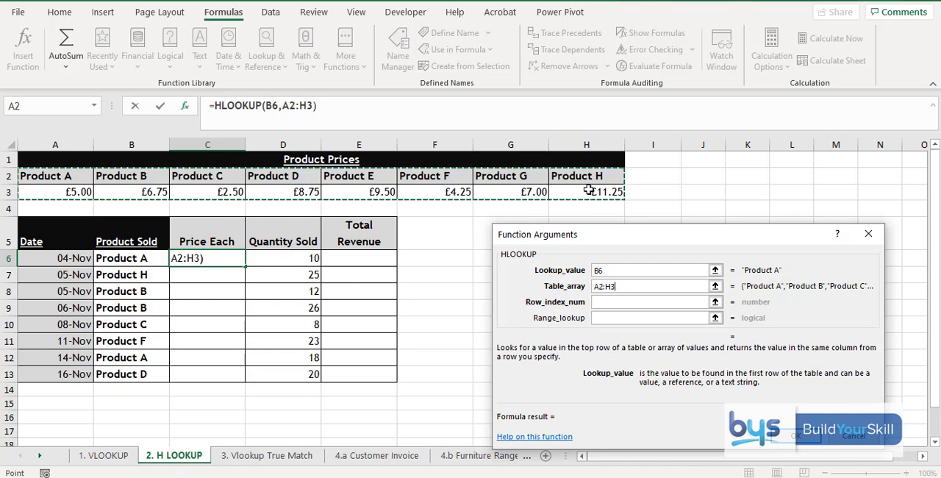
pyautogui.press('F4')
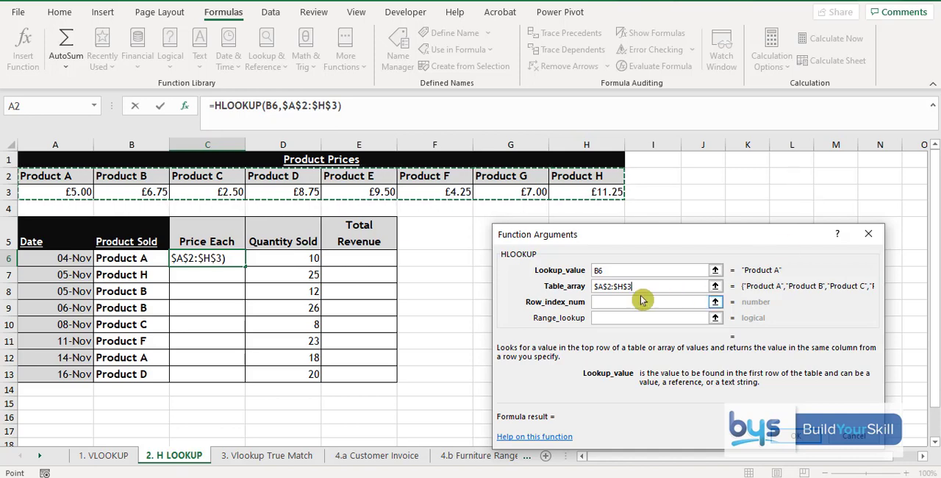
# Step: Complete the HLOOKUP with row index 2 and range lookup False, and fill the formula down the Price Each column to C13
pyautogui.click(618, 304)
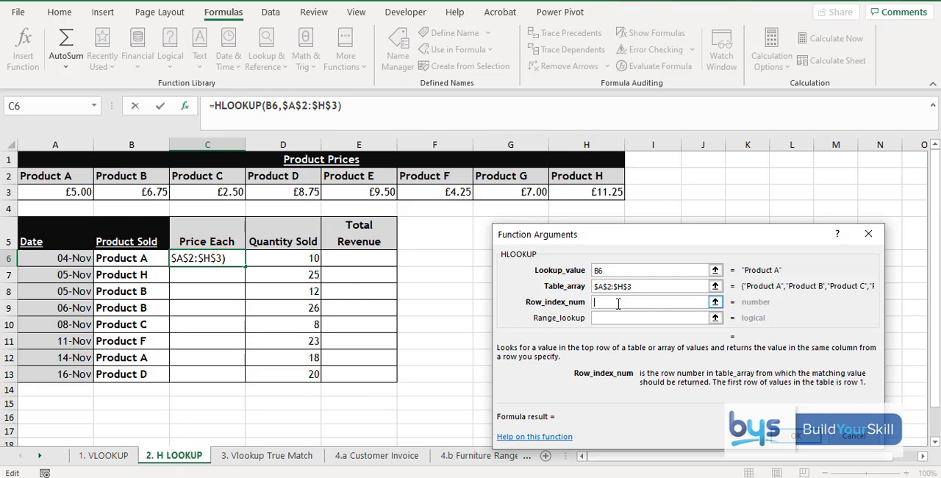
pyautogui.write('2')
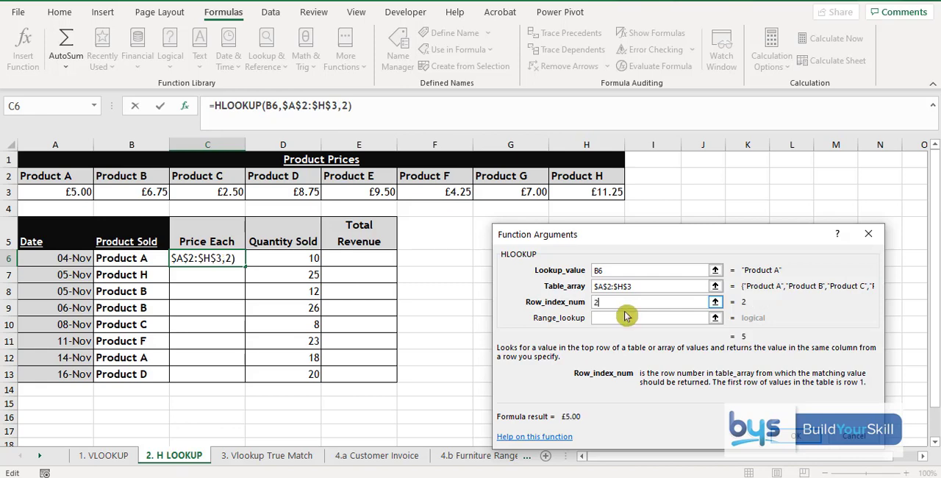
pyautogui.click(610, 321)
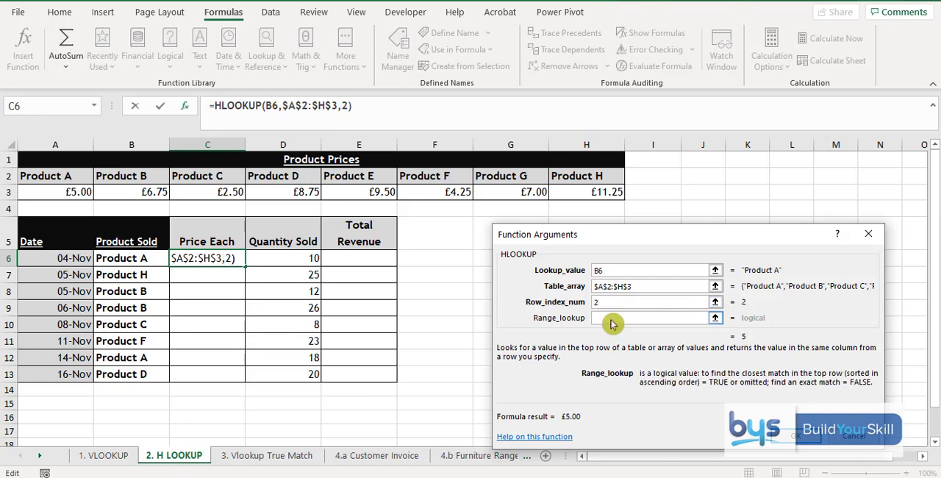
pyautogui.write('False')
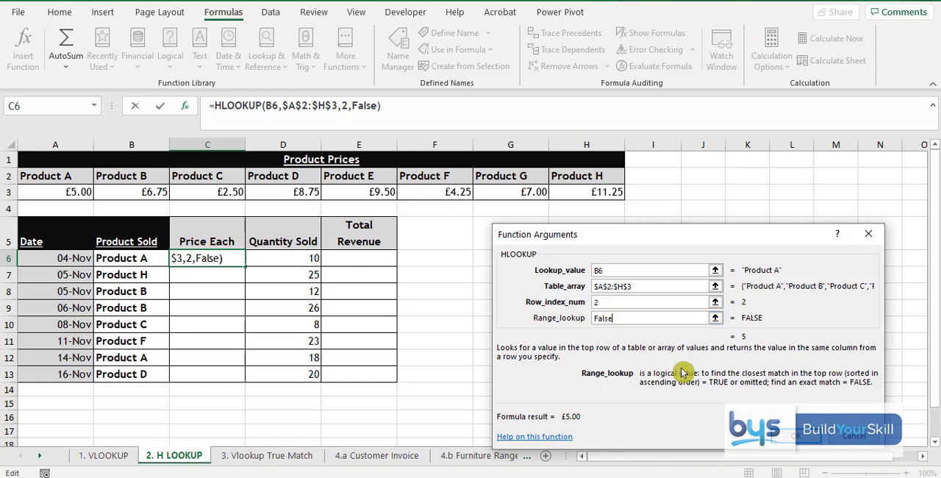
pyautogui.click(791, 435)
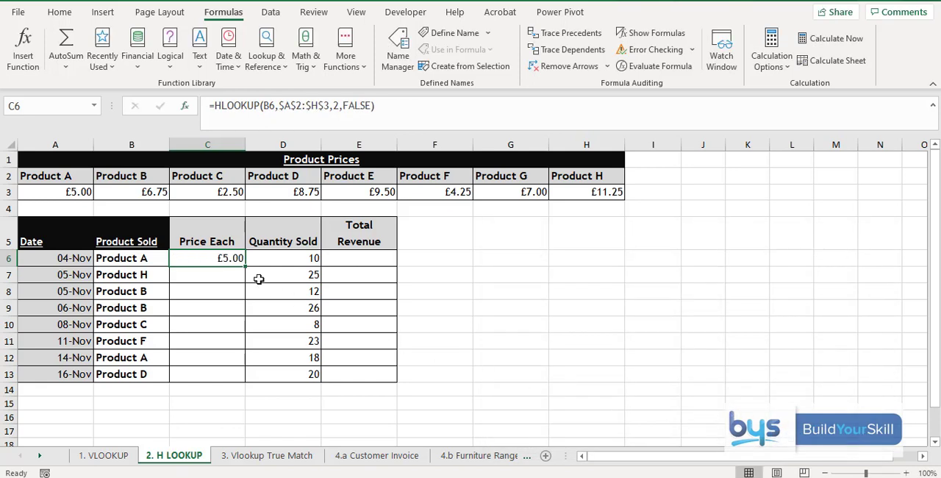
pyautogui.moveTo(245, 266); pyautogui.dragTo(249, 380)
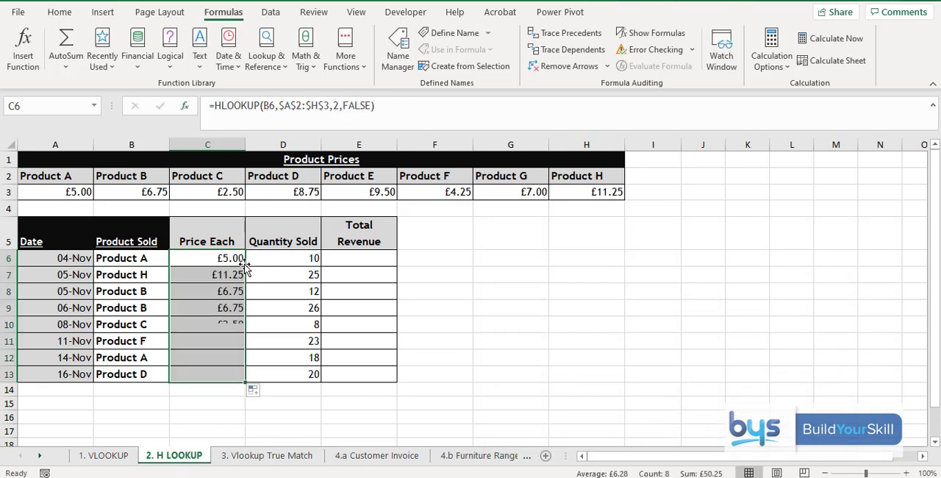
# Step: Calculate Total Revenue in E6 with =C6*D6 and fill the formula down to E13
pyautogui.click(367, 261)
pyautogui.write('=')
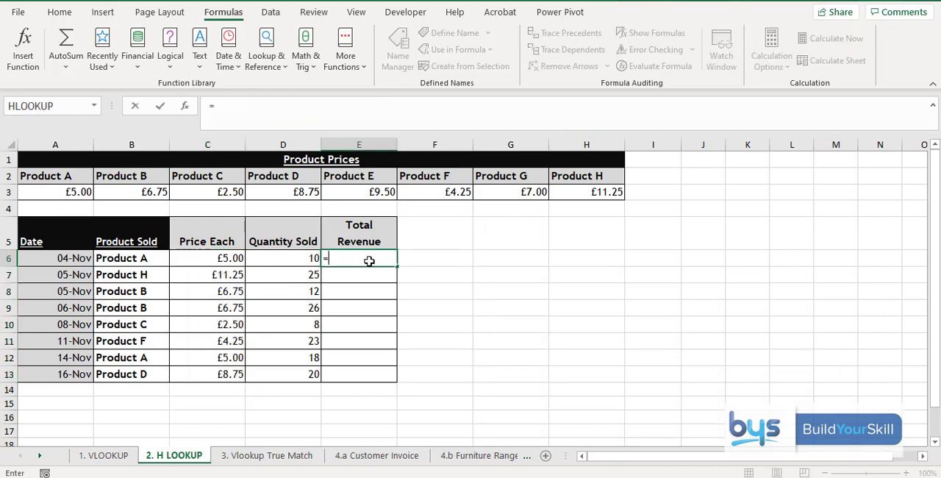
pyautogui.click(192, 258)
pyautogui.write('*')
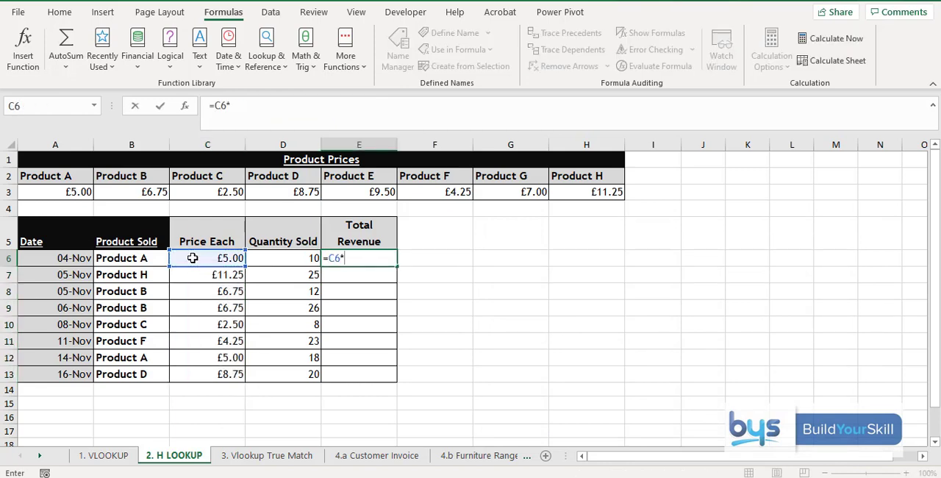
pyautogui.click(261, 255)
pyautogui.press('Return')
pyautogui.click(331, 261)
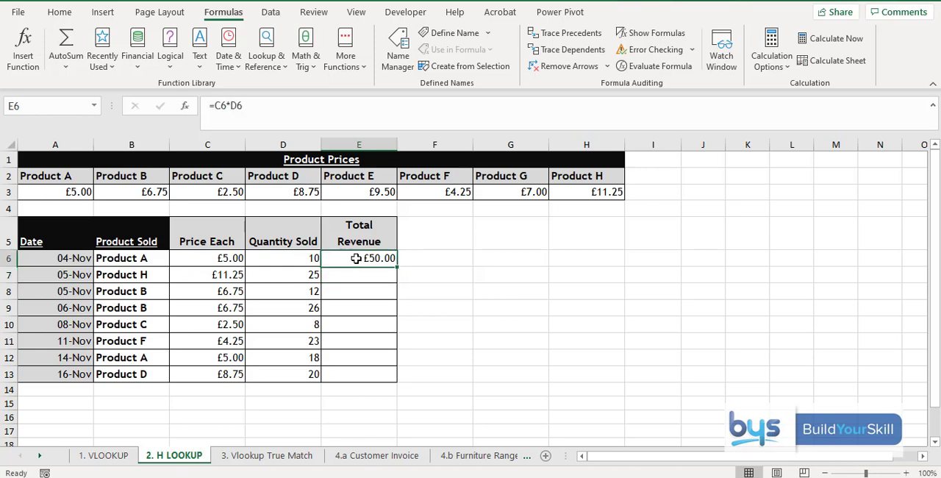
pyautogui.doubleClick(396, 266)
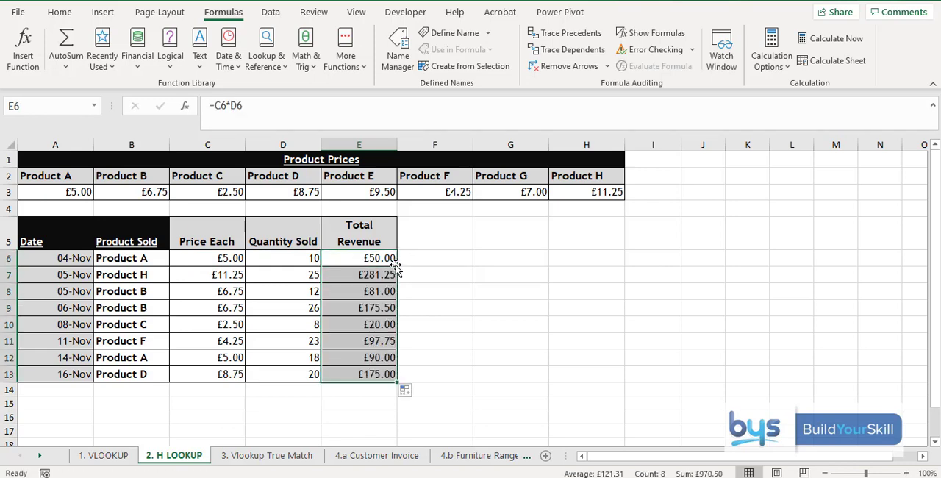
# Step: On the 3. Vlookup True Match sheet, start a VLOOKUP function in C2 with B2 as the lookup value
pyautogui.hotkey('ctrl', 'pagedown')
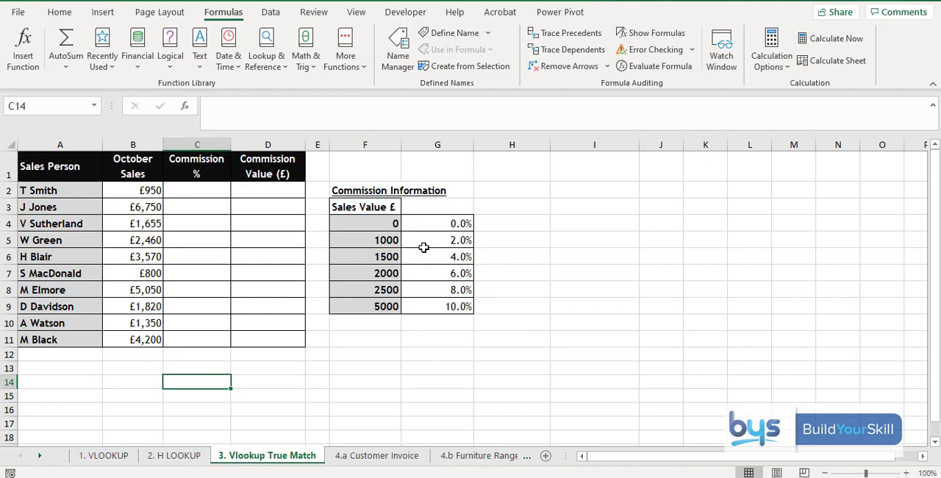
pyautogui.click(200, 191)
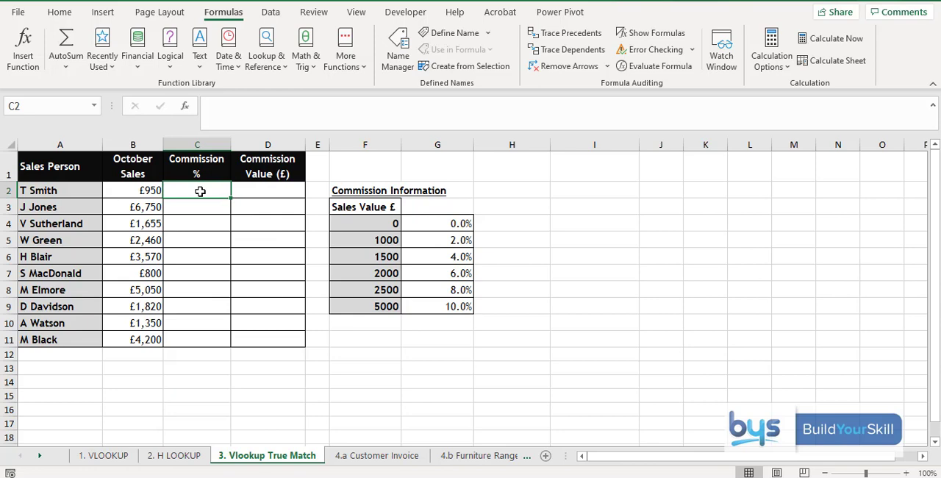
pyautogui.click(27, 48)
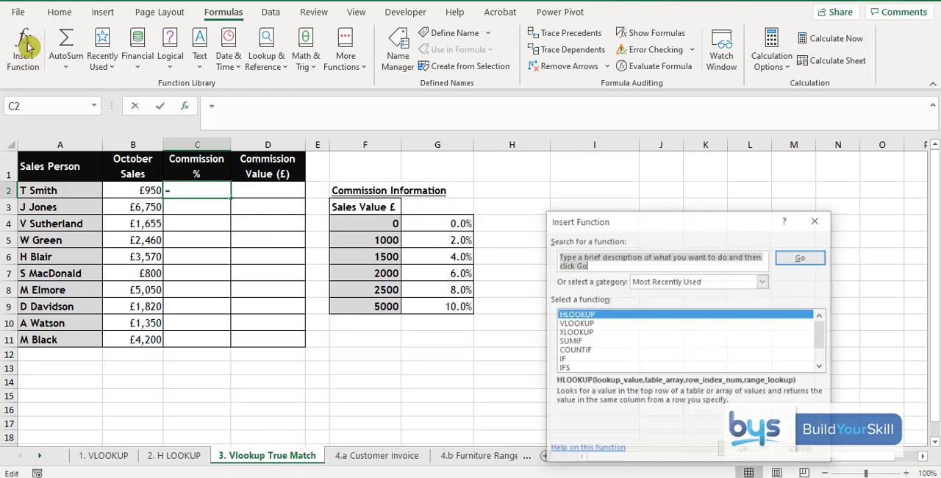
pyautogui.click(570, 324)
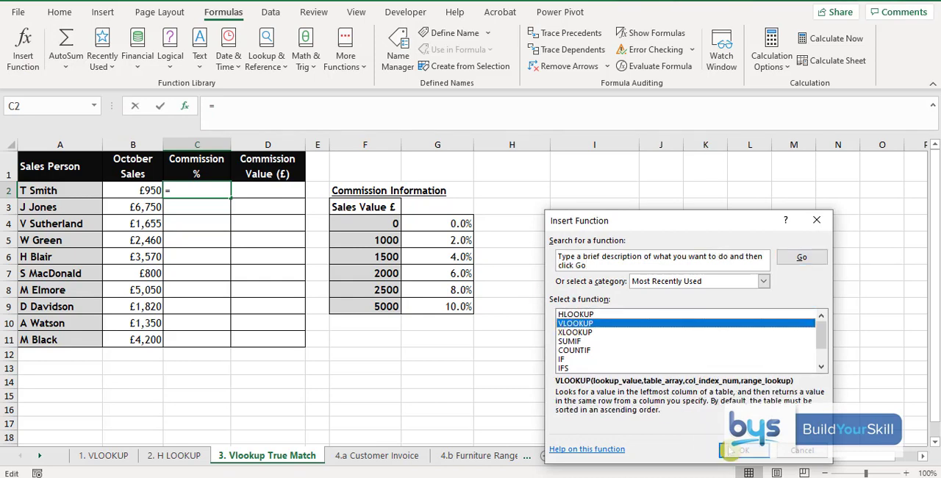
pyautogui.click(732, 450)
pyautogui.moveTo(620, 241); pyautogui.dragTo(672, 175)
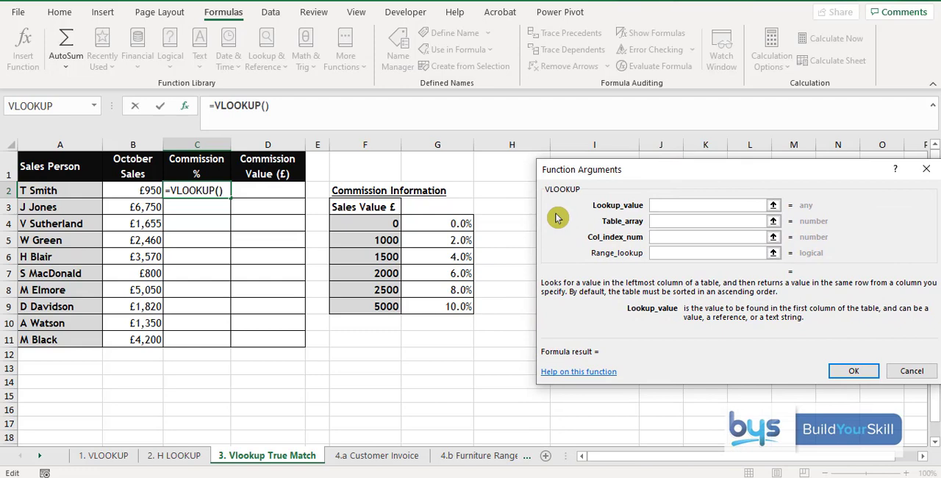
pyautogui.click(123, 191)
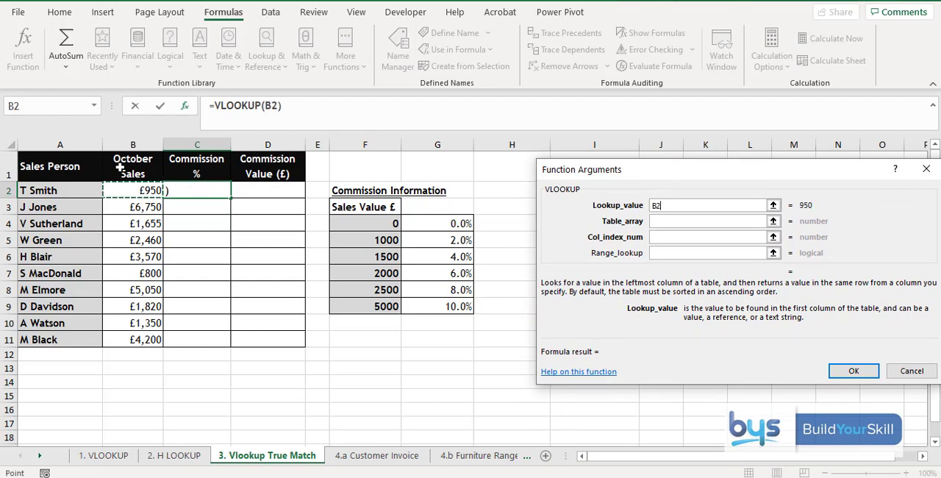
# Step: Set the VLOOKUP table array to the commission information table as the absolute range $F$4:$G$9
pyautogui.click(659, 223)
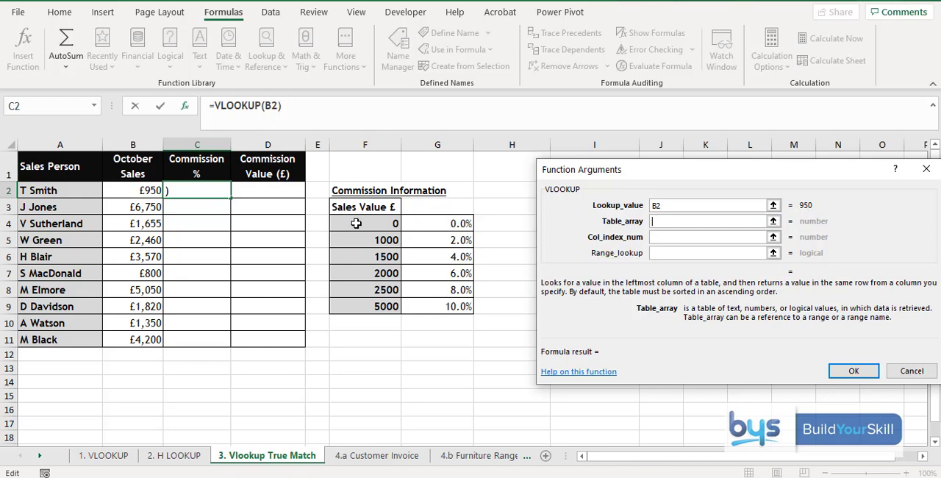
pyautogui.moveTo(356, 222); pyautogui.dragTo(435, 304)
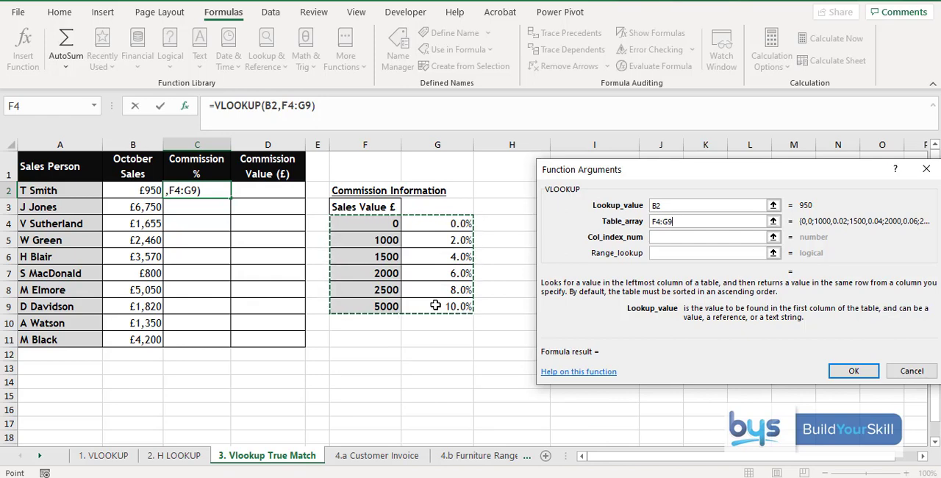
pyautogui.press('F4')
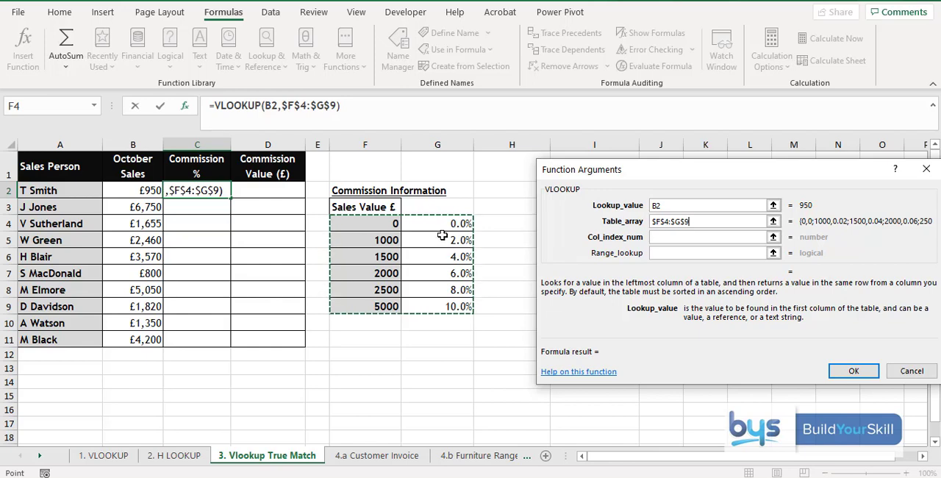
# Step: Complete the VLOOKUP with column index 2 and range lookup True, and fill the formula down the Commission % column to C11
pyautogui.click(676, 239)
pyautogui.write('2')
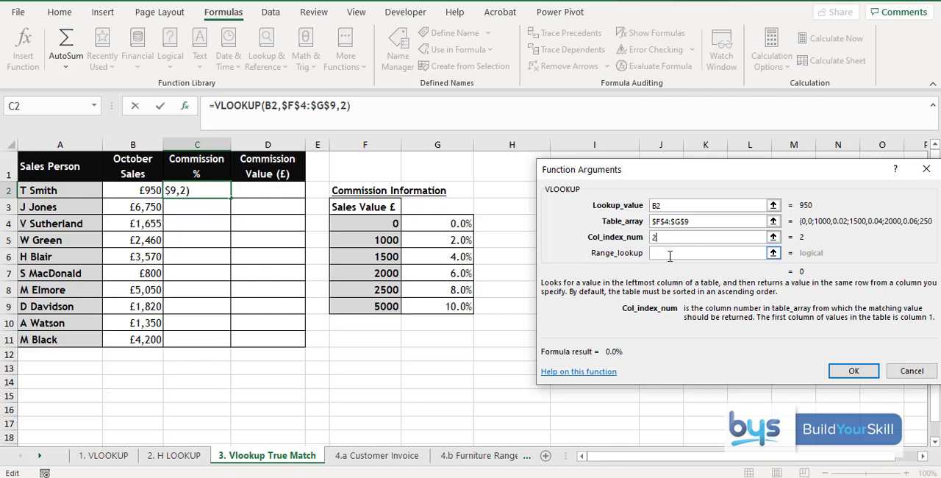
pyautogui.click(668, 254)
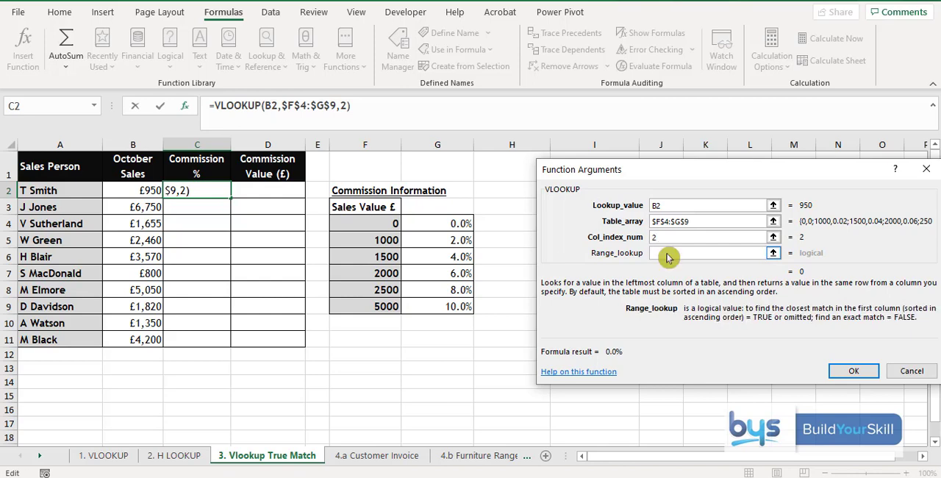
pyautogui.write('True')
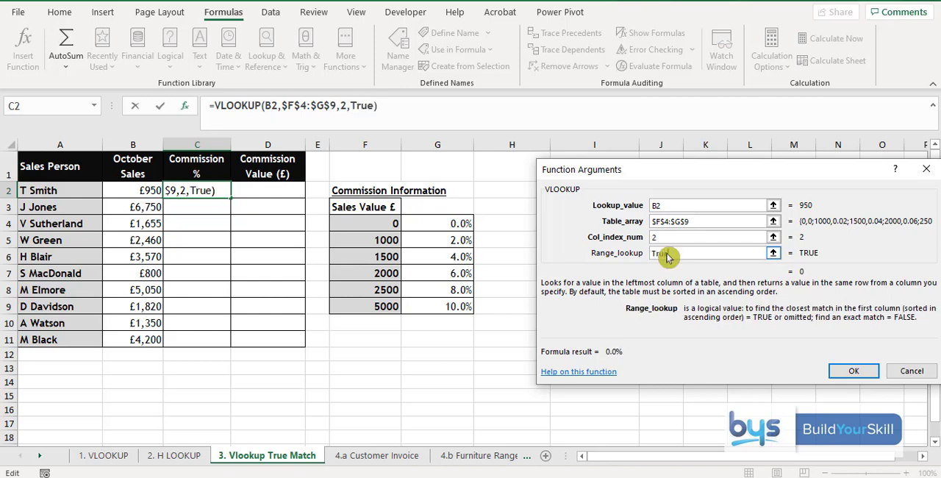
pyautogui.click(855, 369)
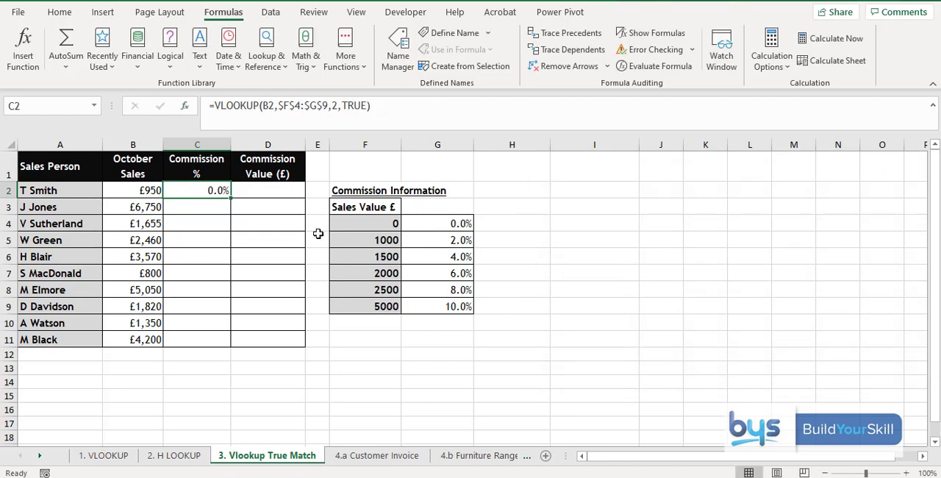
pyautogui.doubleClick(230, 198)
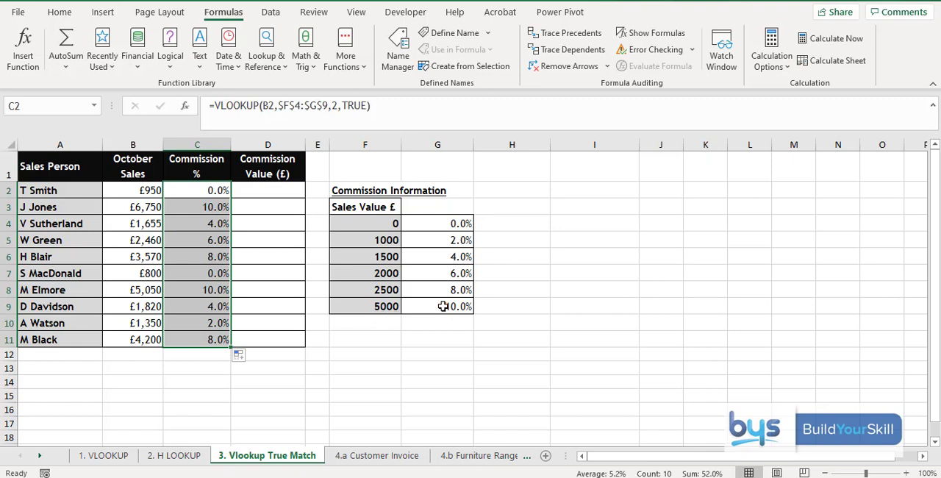
# Step: Calculate Commission Value in D2 with =B2*C2 and fill the formula down to D11
pyautogui.click(258, 192)
pyautogui.write('=')
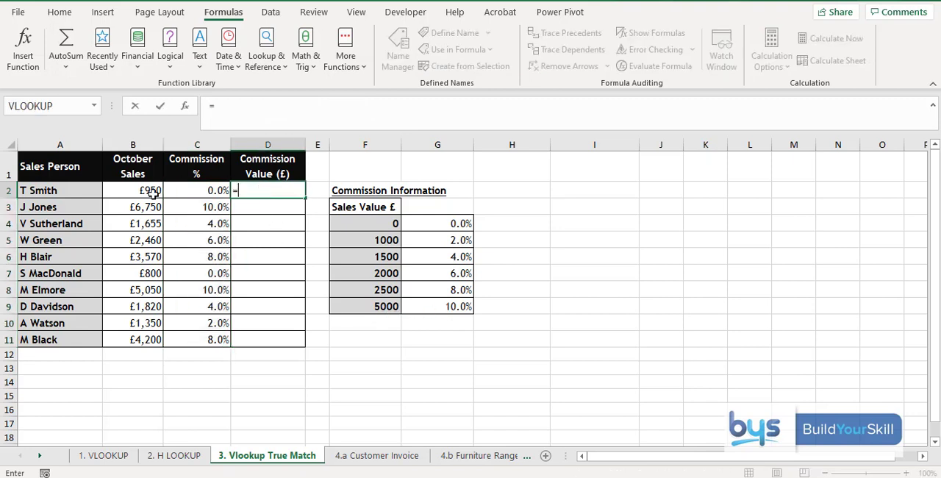
pyautogui.click(130, 192)
pyautogui.write('*')
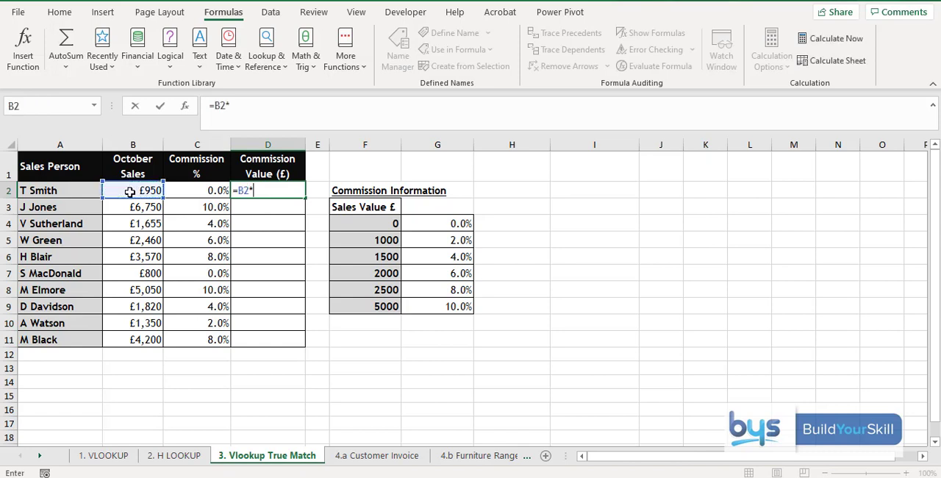
pyautogui.click(186, 192)
pyautogui.press('Return')
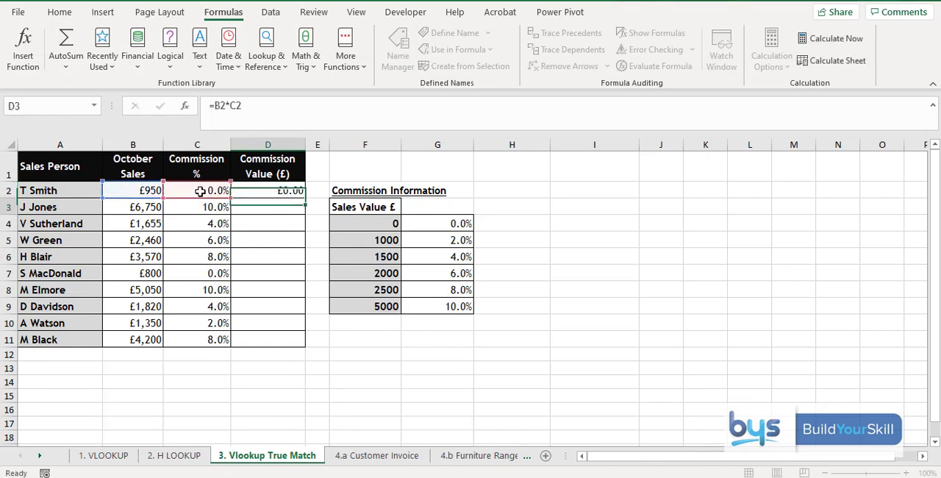
pyautogui.click(271, 189)
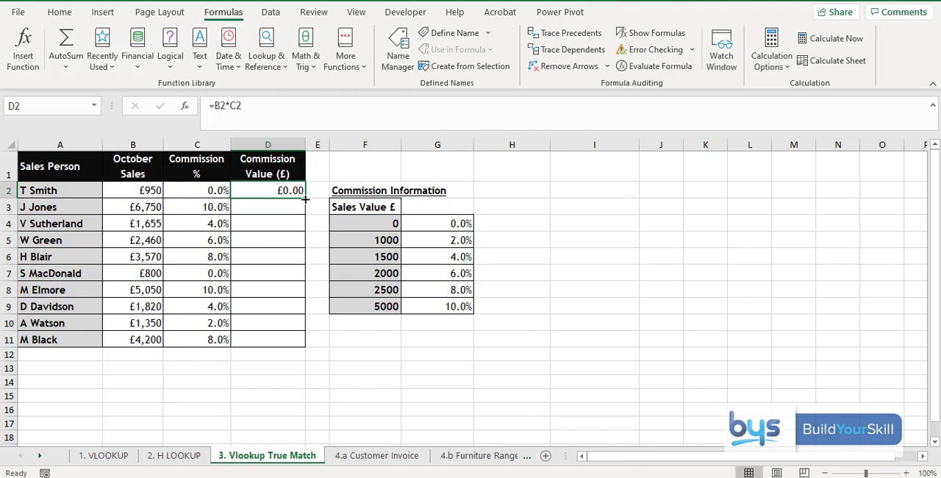
pyautogui.doubleClick(304, 199)
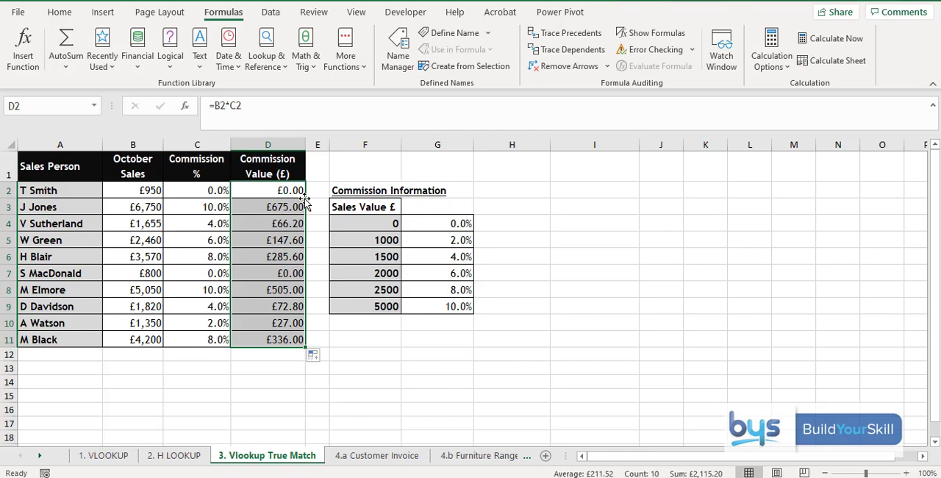
# Step: Compare the products on the 4.a Customer Invoice sheet with the price list on the 4.b Furniture Range sheet
pyautogui.click(382, 456)
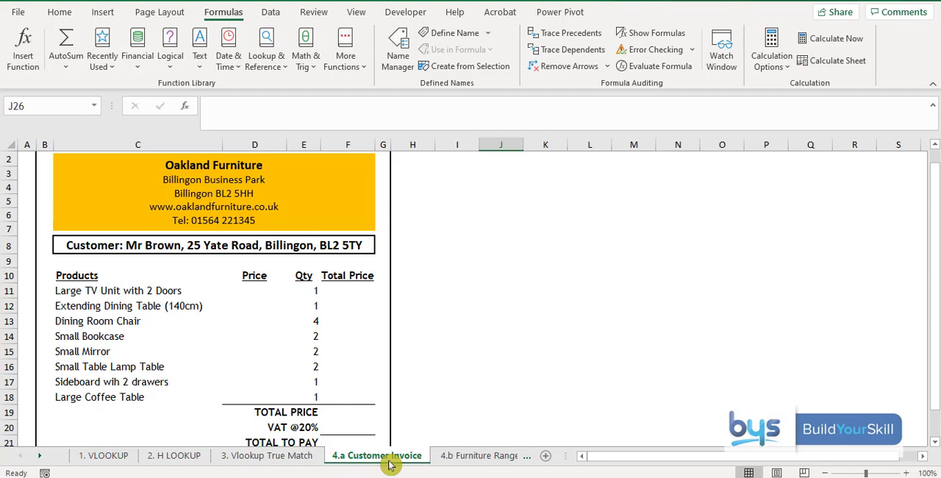
pyautogui.click(474, 457)
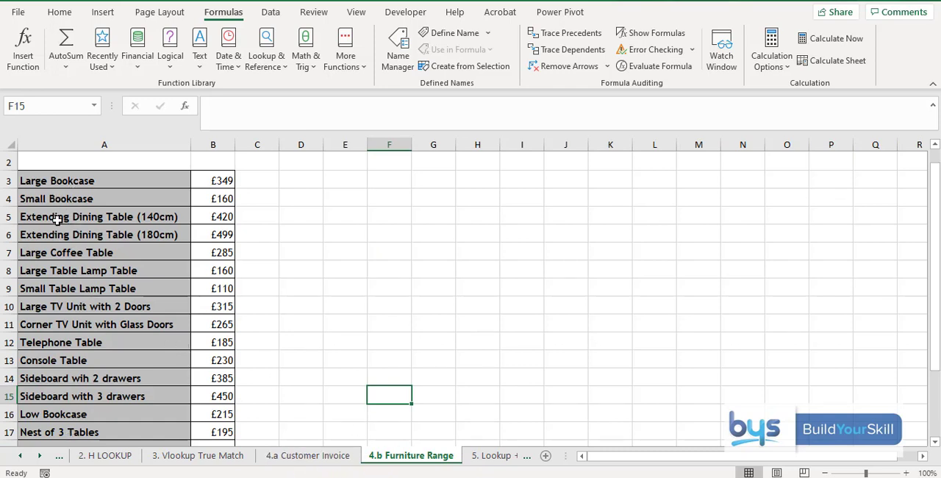
pyautogui.click(314, 458)
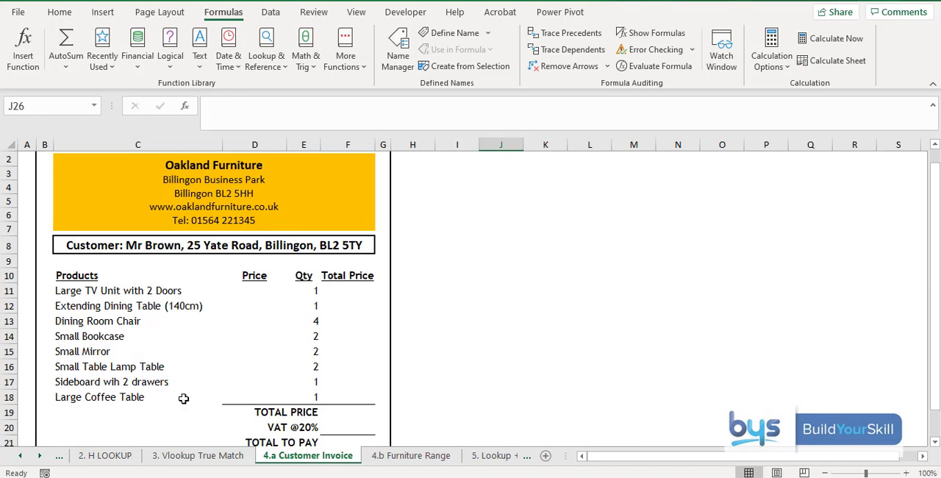
pyautogui.click(413, 458)
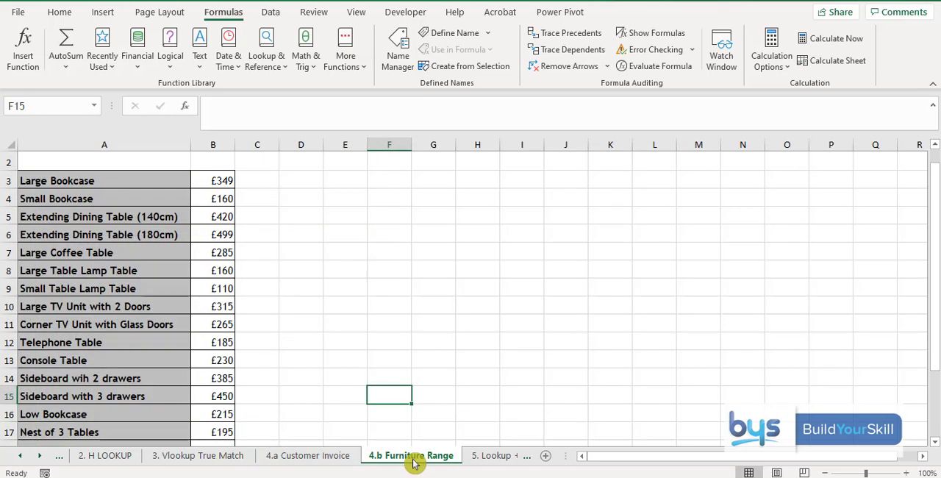
pyautogui.click(324, 461)
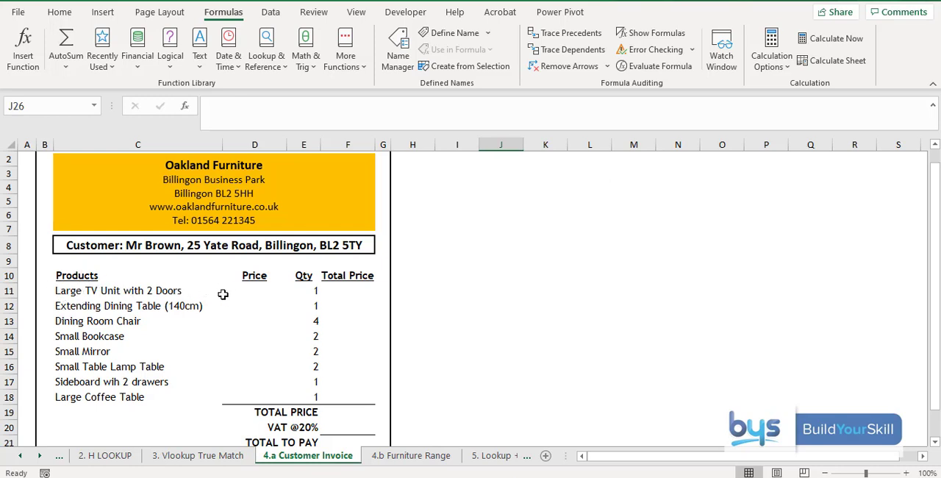
# Step: Start a VLOOKUP in Price cell D11 of the customer invoice with C11 as the lookup value
pyautogui.click(253, 291)
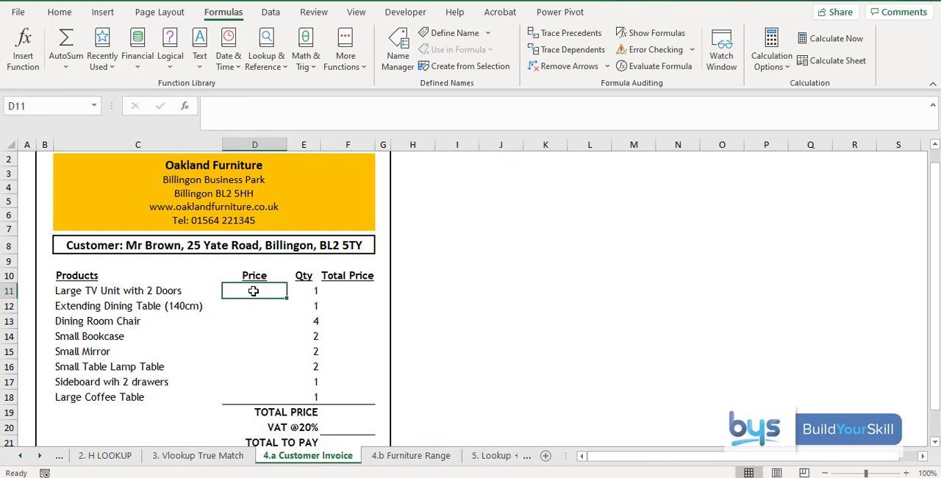
pyautogui.click(27, 50)
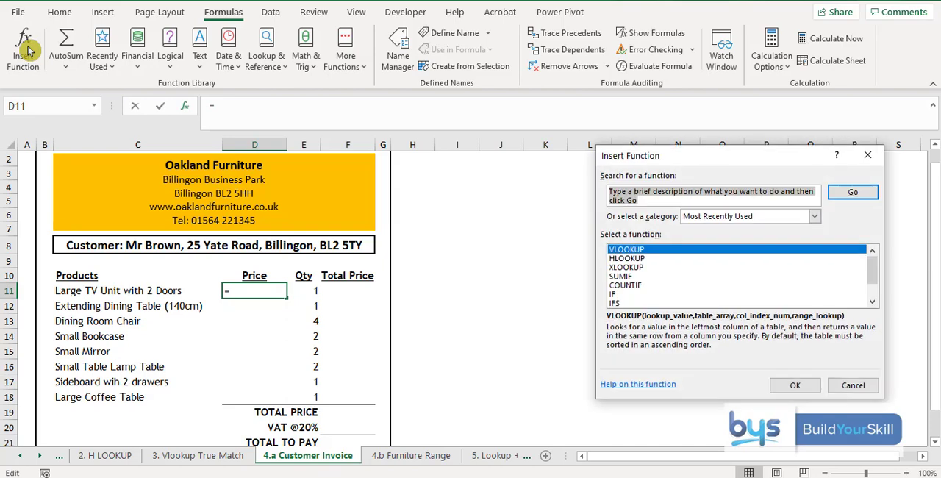
pyautogui.click(791, 389)
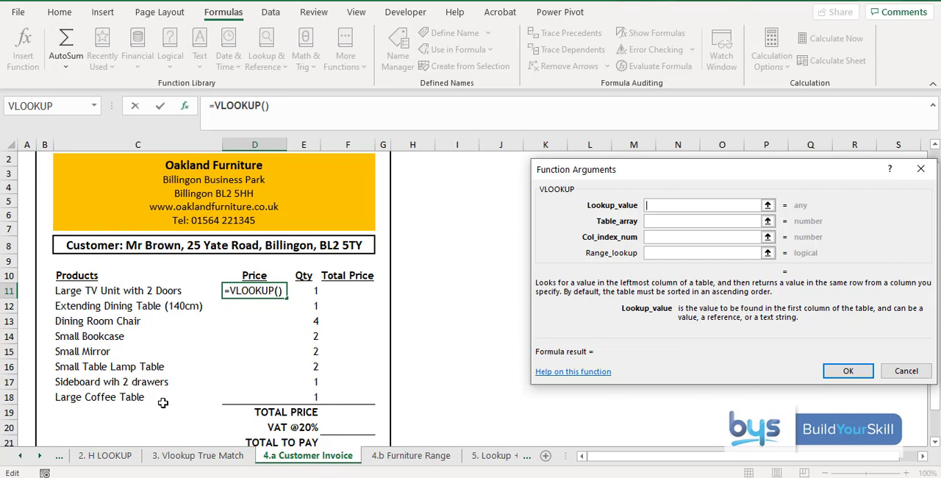
pyautogui.click(109, 293)
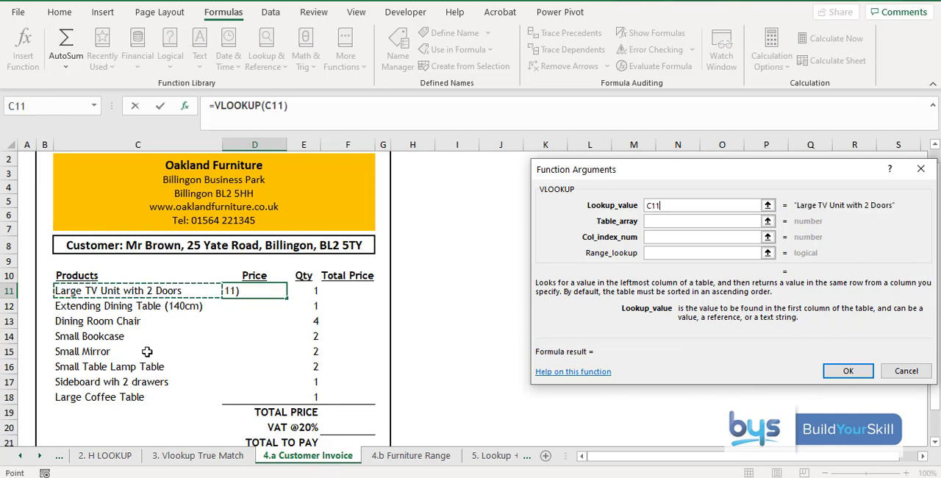
# Step: Set the VLOOKUP table array to the absolute range $A$3:$B$22 on the 4.b Furniture Range sheet
pyautogui.click(667, 221)
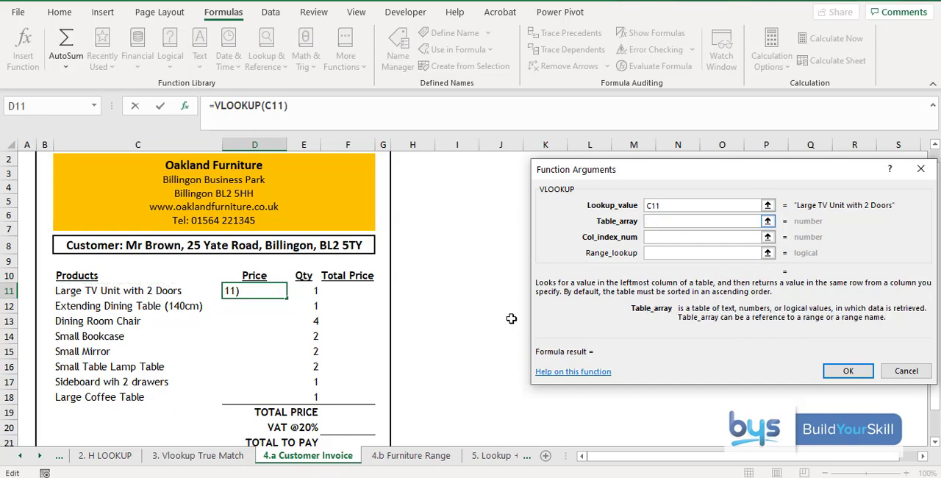
pyautogui.click(413, 457)
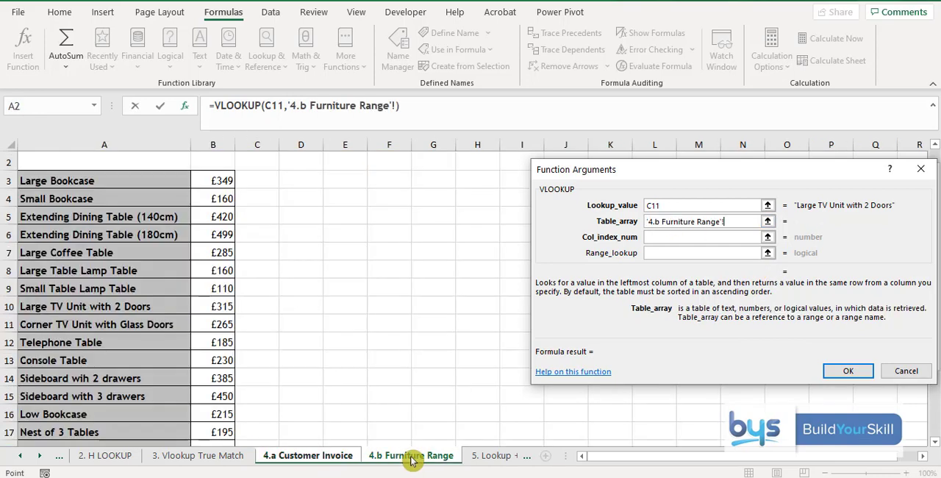
pyautogui.moveTo(48, 180); pyautogui.dragTo(218, 395)
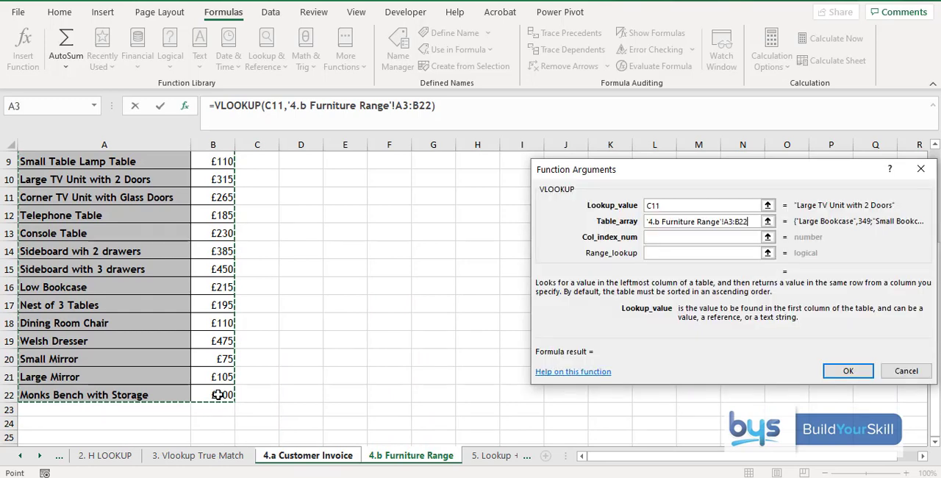
pyautogui.press('F4')
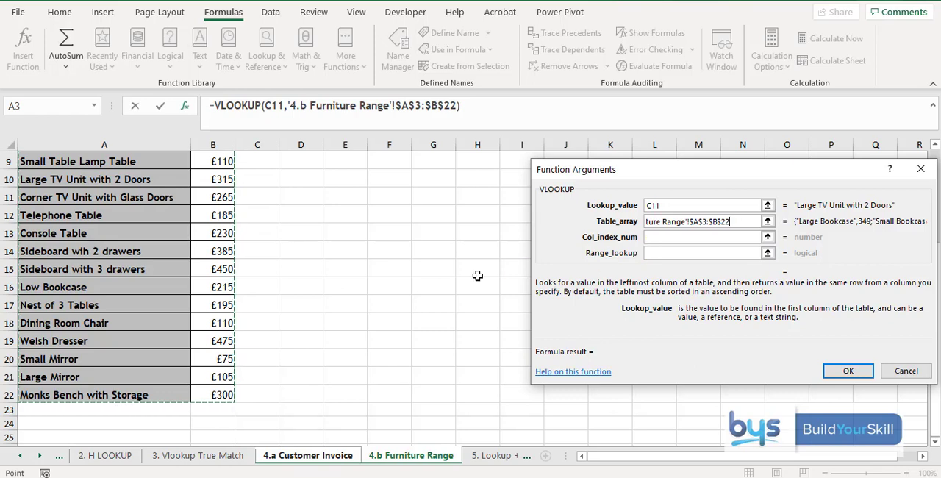
# Step: Complete the VLOOKUP with column index 2 and range lookup False
pyautogui.click(653, 237)
pyautogui.write('2')
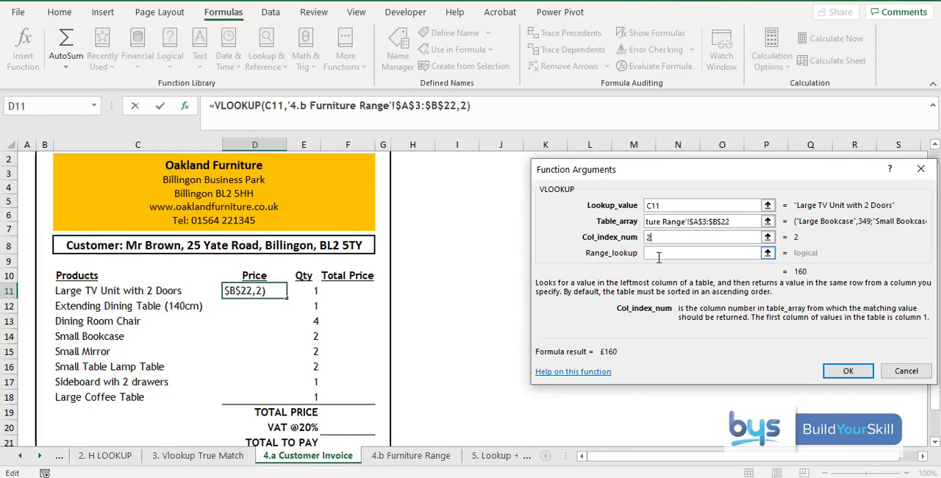
pyautogui.click(655, 254)
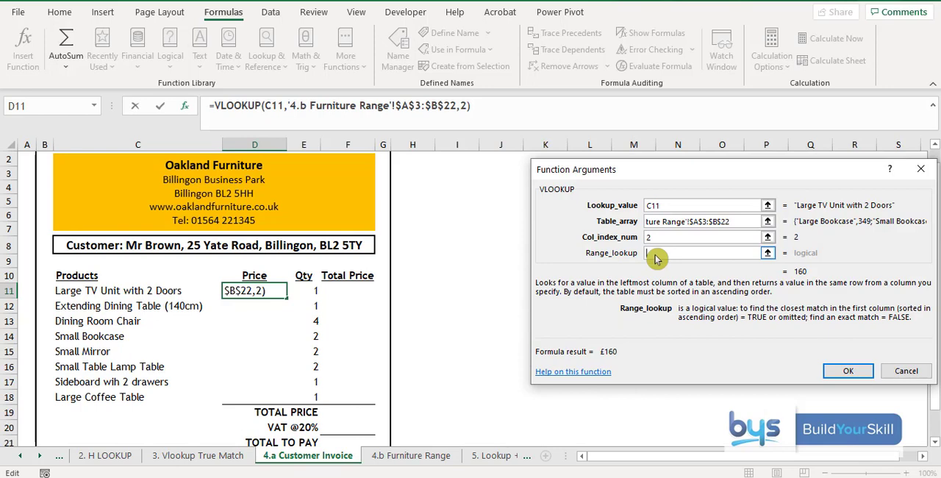
pyautogui.write('False')
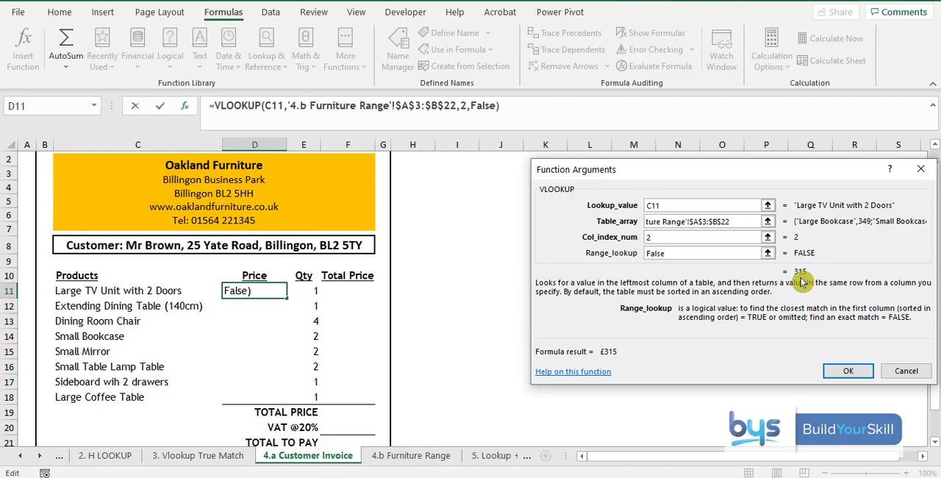
pyautogui.click(842, 372)
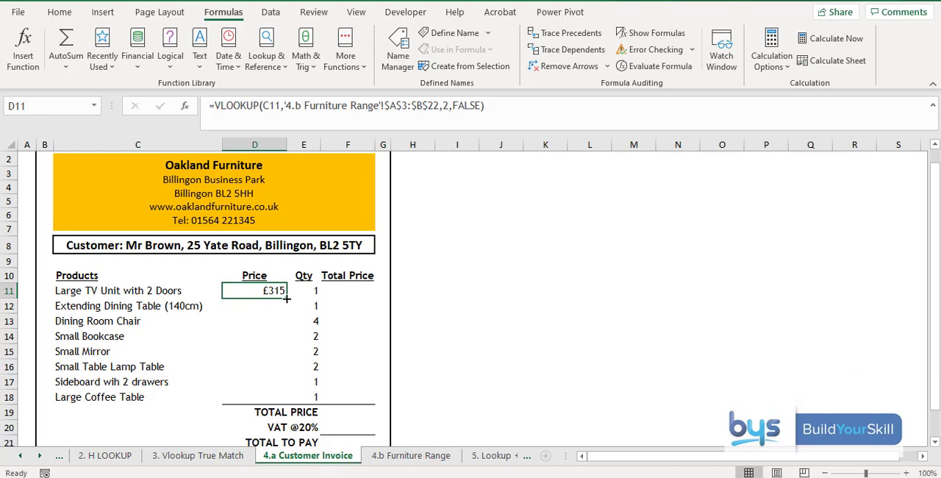
# Step: Try to auto-fill the VLOOKUP formula from D11 down the whole Price column
pyautogui.doubleClick(287, 297)
pyautogui.click(485, 274)
pyautogui.doubleClick(286, 297)
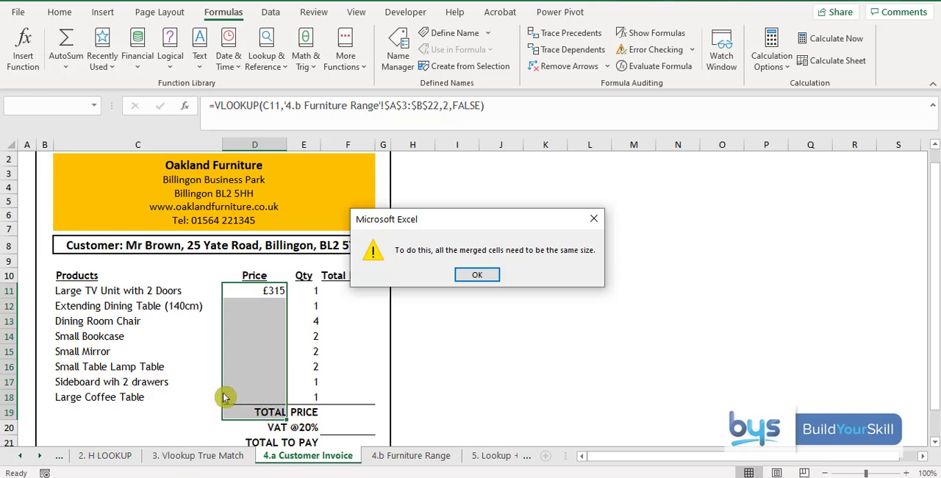
pyautogui.click(468, 279)
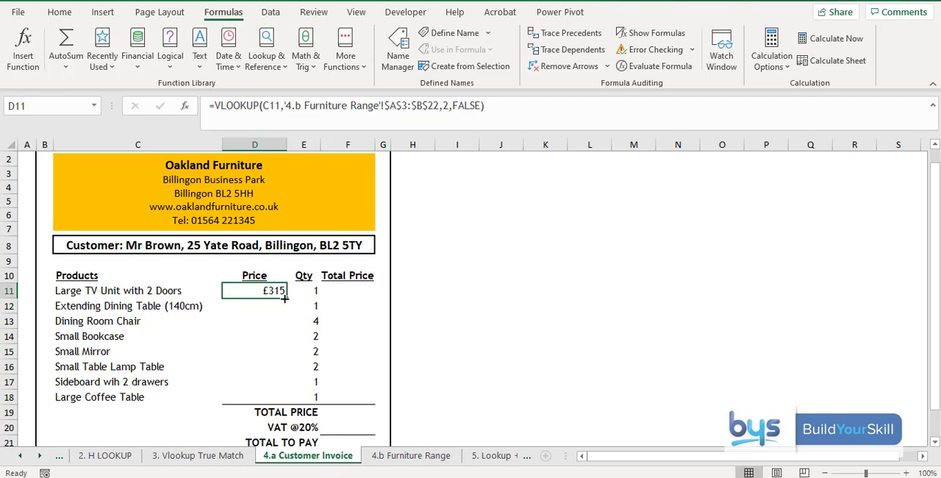
# Step: Fill the VLOOKUP formula from D11 down to D18 only, stopping above the TOTAL PRICE row
pyautogui.moveTo(285, 298); pyautogui.dragTo(280, 401)
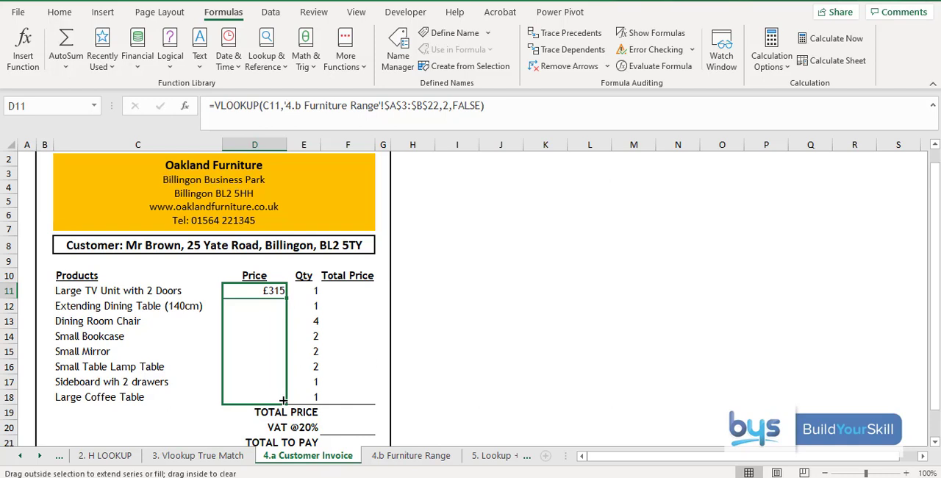
pyautogui.moveTo(286, 399); pyautogui.dragTo(285, 400)
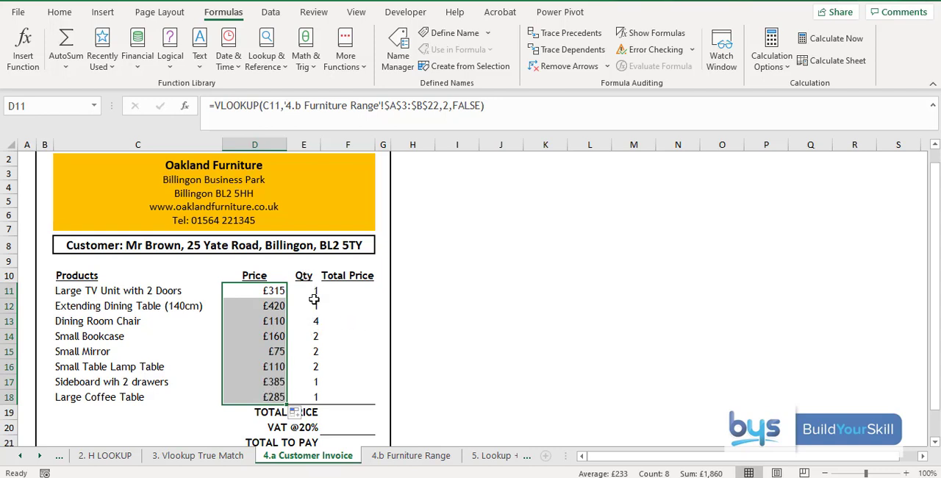
# Step: Calculate Total Price in F11 with =D11*E11 and fill the formula down to F18
pyautogui.click(357, 289)
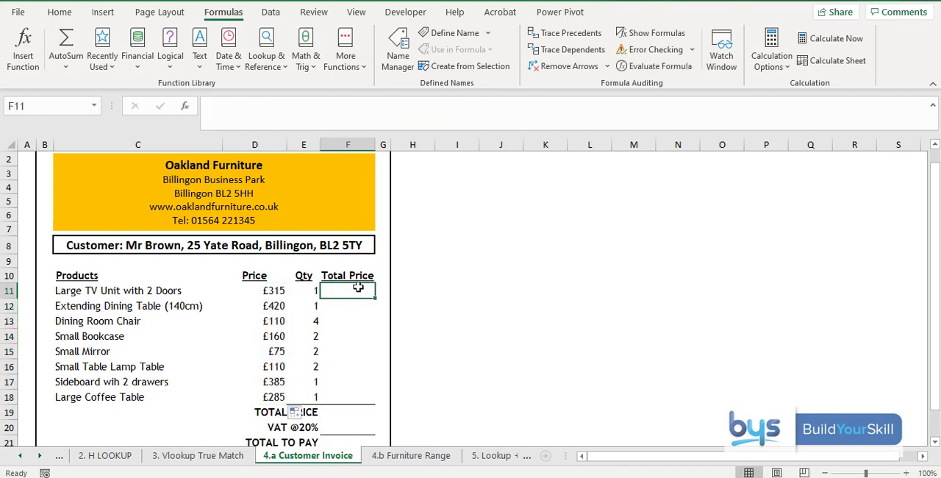
pyautogui.write('=')
pyautogui.click(259, 288)
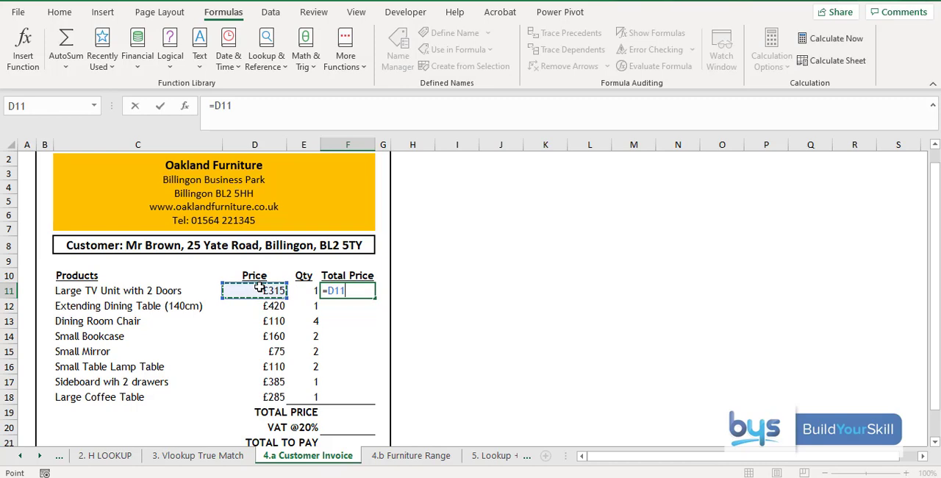
pyautogui.write('*')
pyautogui.click(295, 288)
pyautogui.press('Return')
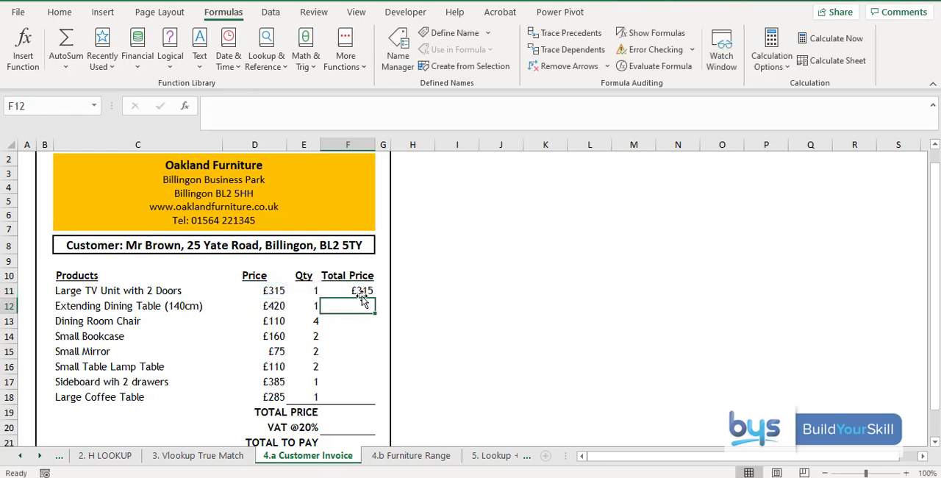
pyautogui.click(363, 292)
pyautogui.moveTo(375, 297); pyautogui.dragTo(363, 398)
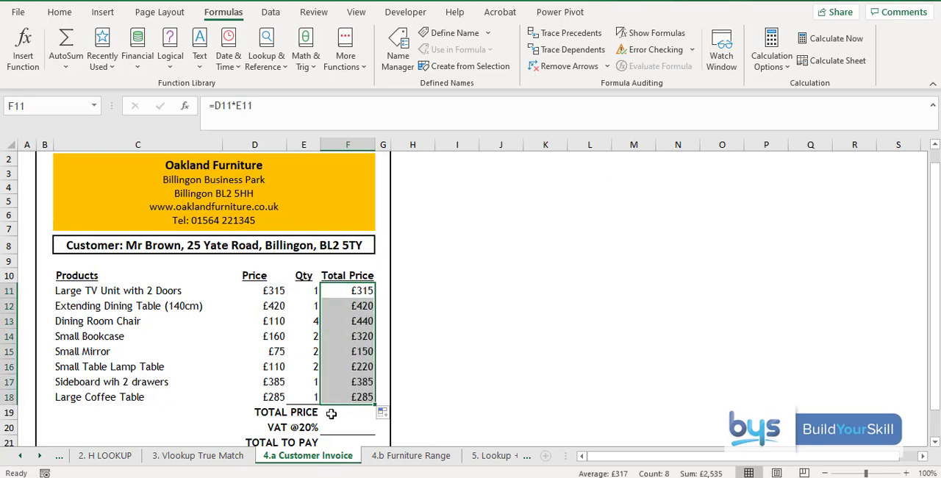
# Step: Add up the Total Price column in F19 with =SUM(F11:F18)
pyautogui.click(330, 415)
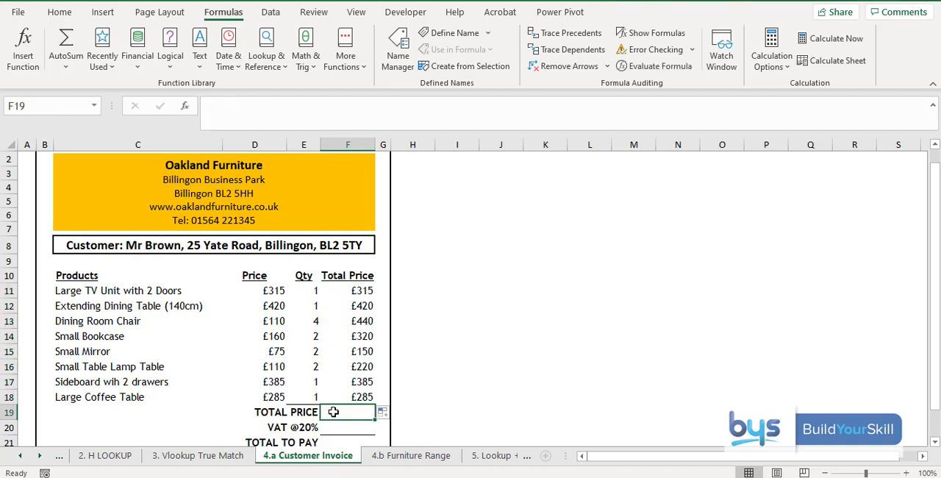
pyautogui.click(64, 35)
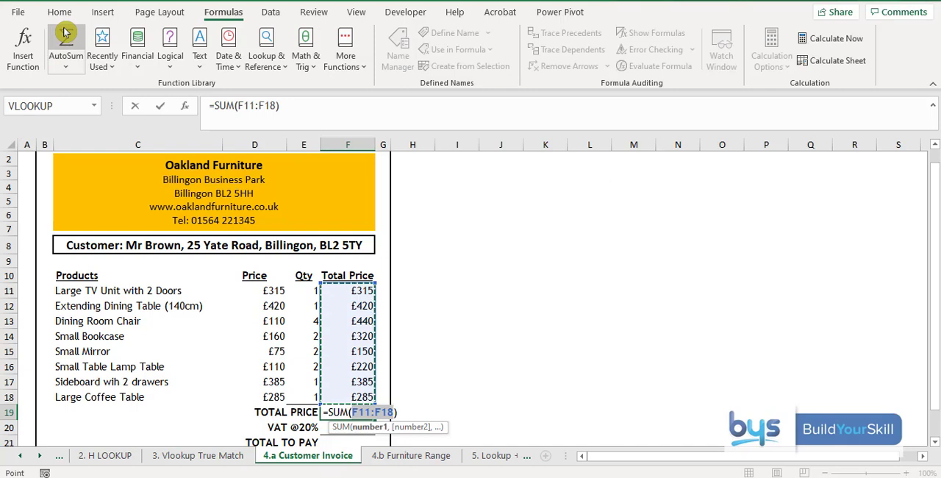
pyautogui.press('Return')
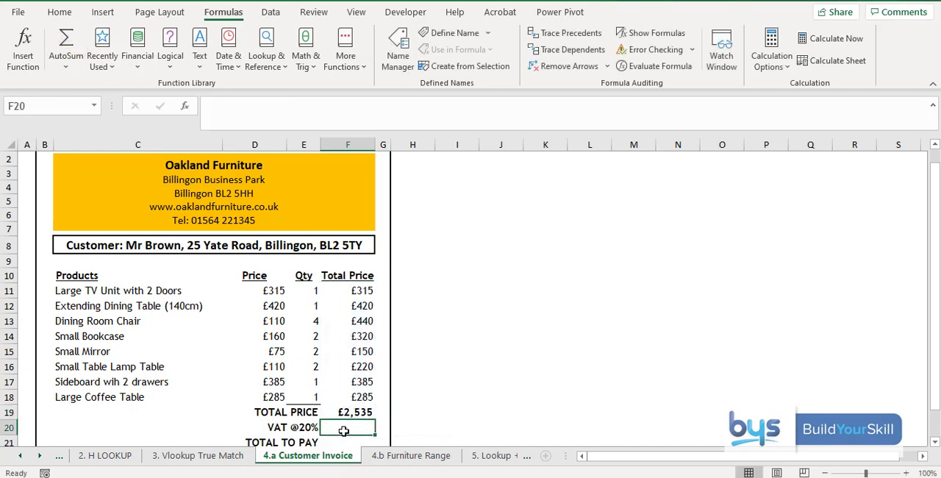
# Step: Calculate the VAT in F20 with =F19*20%
pyautogui.write('=')
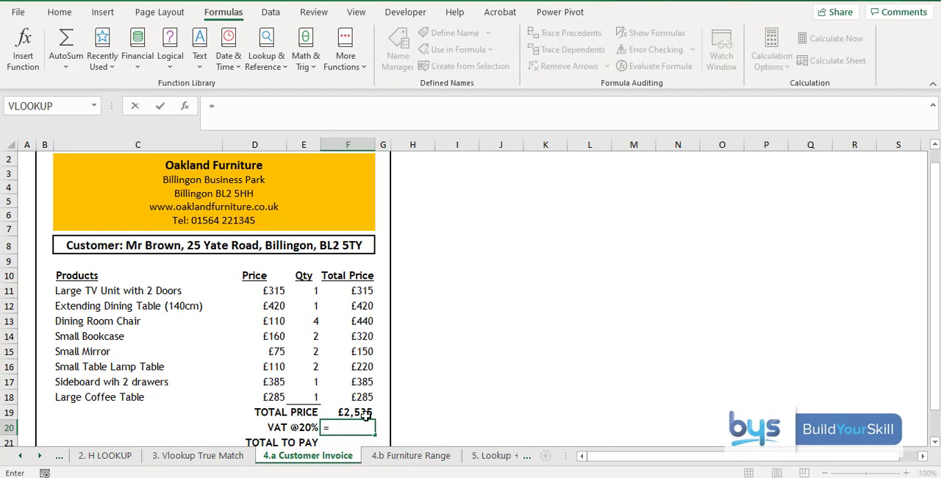
pyautogui.click(362, 413)
pyautogui.write('*20')
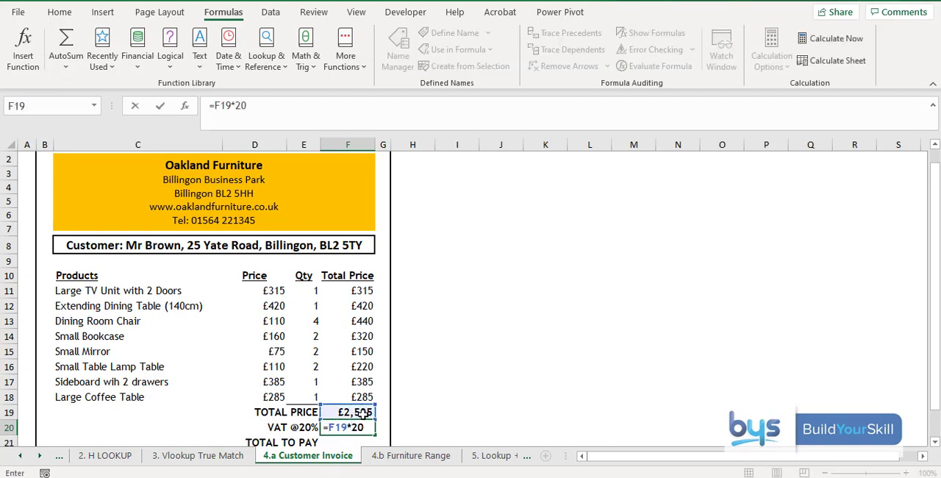
pyautogui.write('%')
pyautogui.press('Return')
# Step: Calculate TOTAL TO PAY in F21 with =F19+F20
pyautogui.scroll(-1, 364, 390)
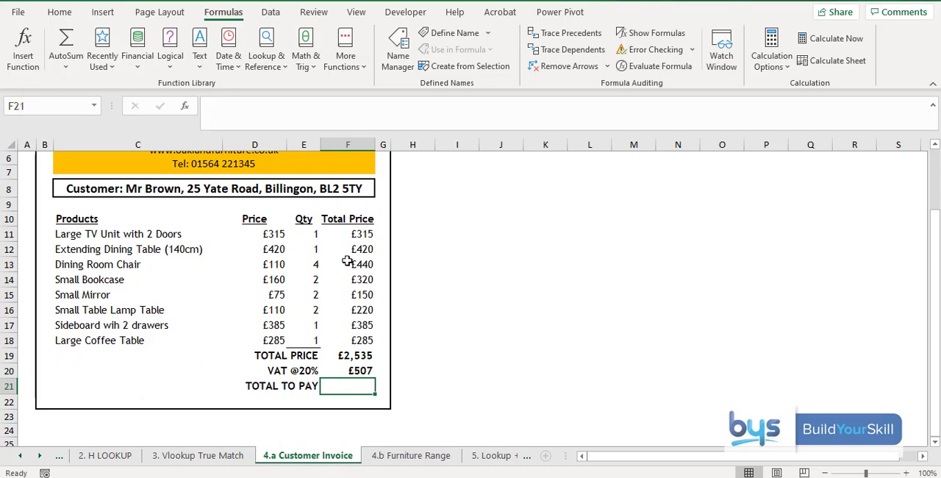
pyautogui.write('=')
pyautogui.click(340, 355)
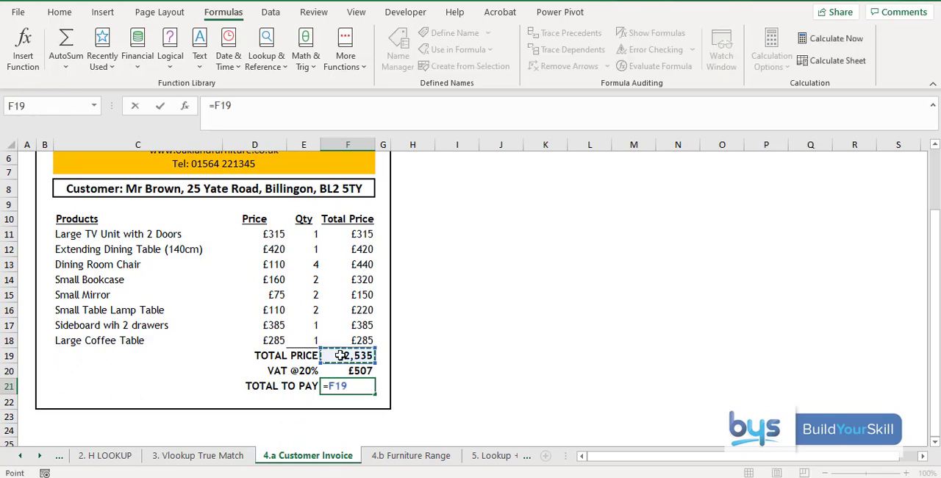
pyautogui.write('+')
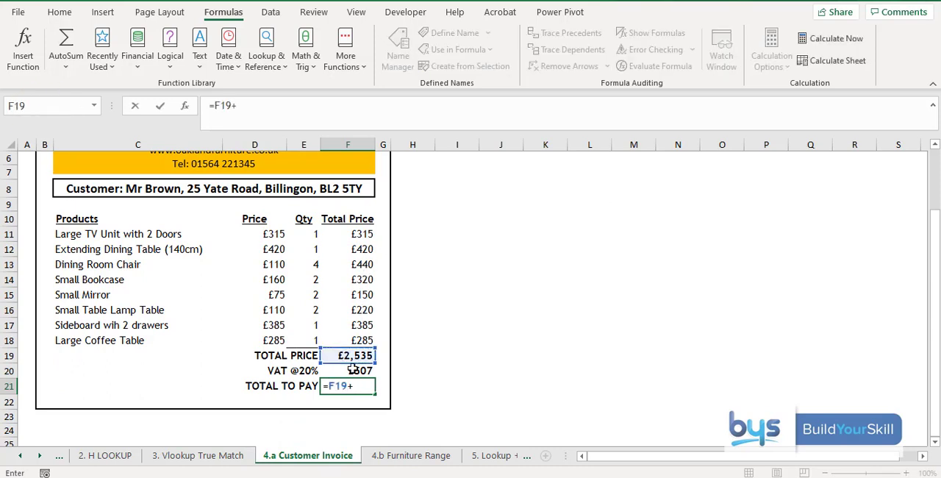
pyautogui.click(351, 370)
pyautogui.press('Return')
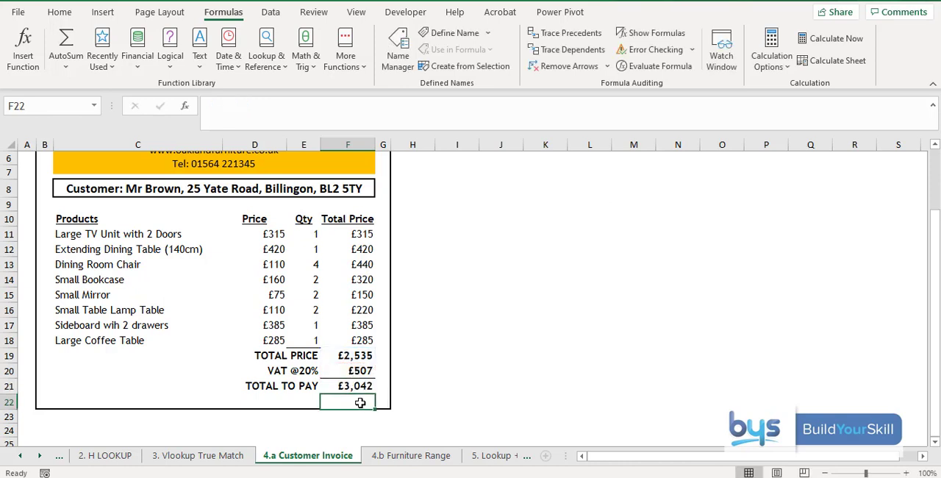
# Step: Apply a bottom border to F18, the last item in the Total Price column
pyautogui.click(347, 342)
pyautogui.click(59, 12)
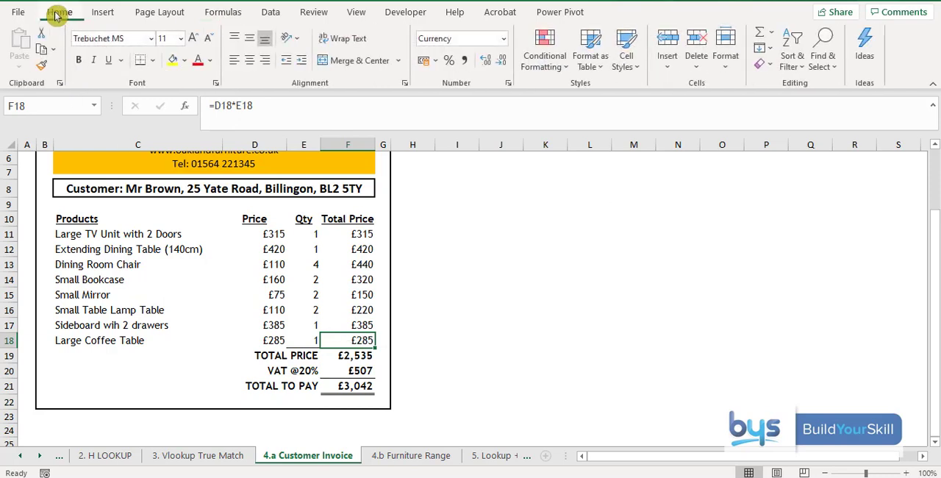
pyautogui.click(141, 65)
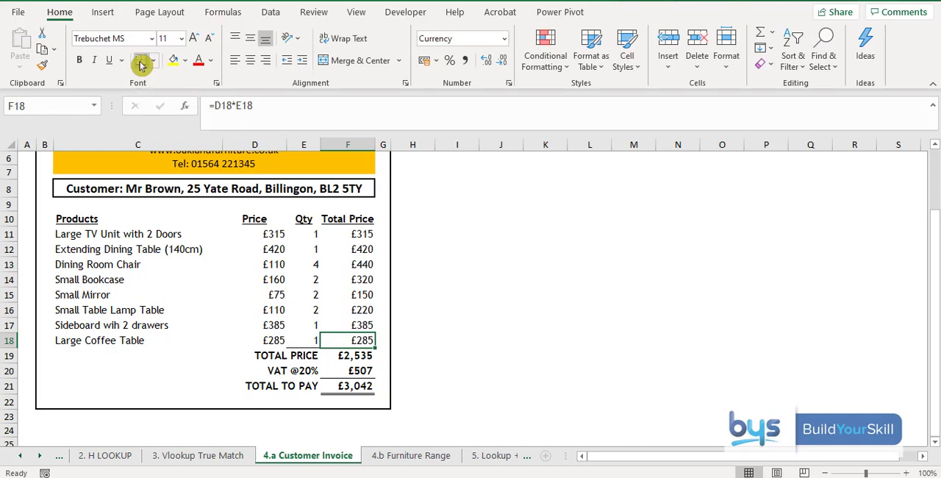
pyautogui.click(303, 368)
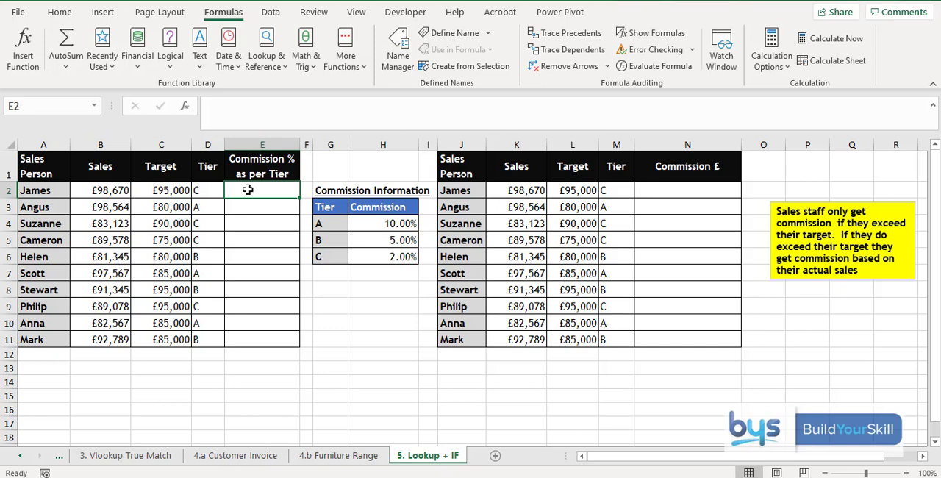
# Step: Start a VLOOKUP in E2 with lookup value D2 and the absolute table array $G$4:$H$6
pyautogui.click(22, 51)
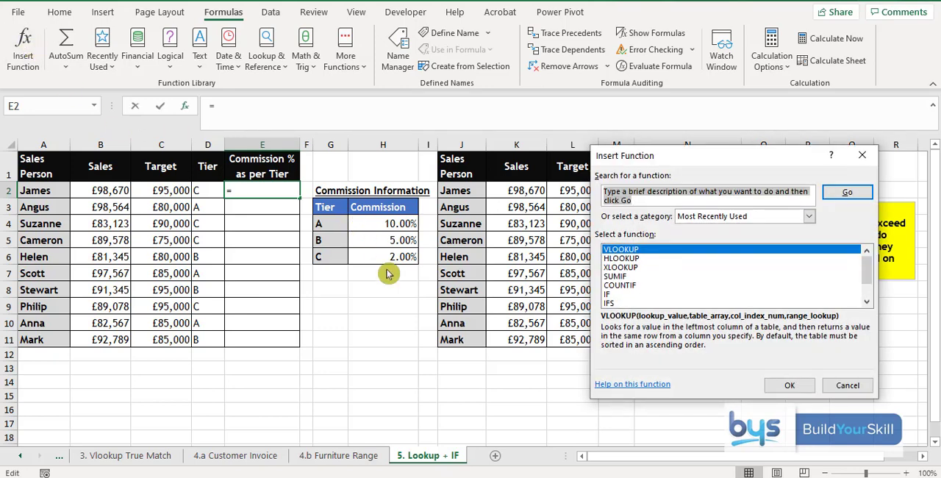
pyautogui.click(790, 388)
pyautogui.moveTo(621, 162); pyautogui.dragTo(525, 152)
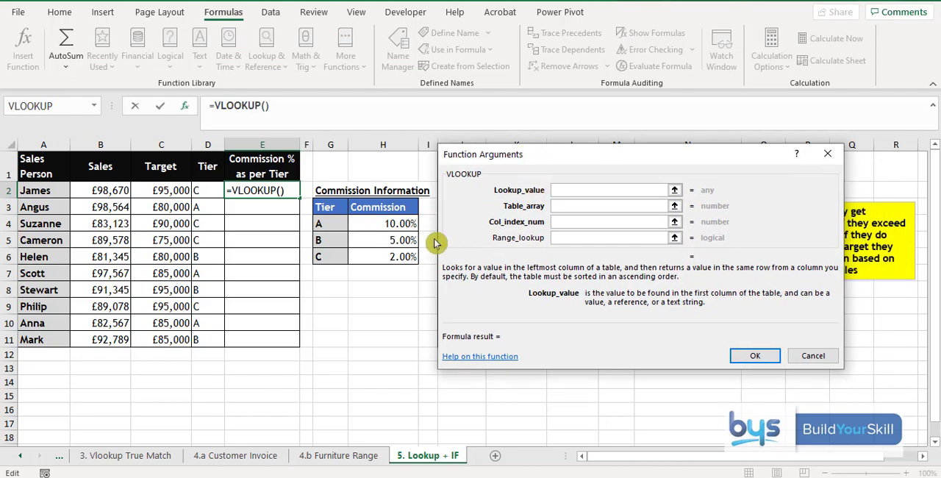
pyautogui.click(207, 189)
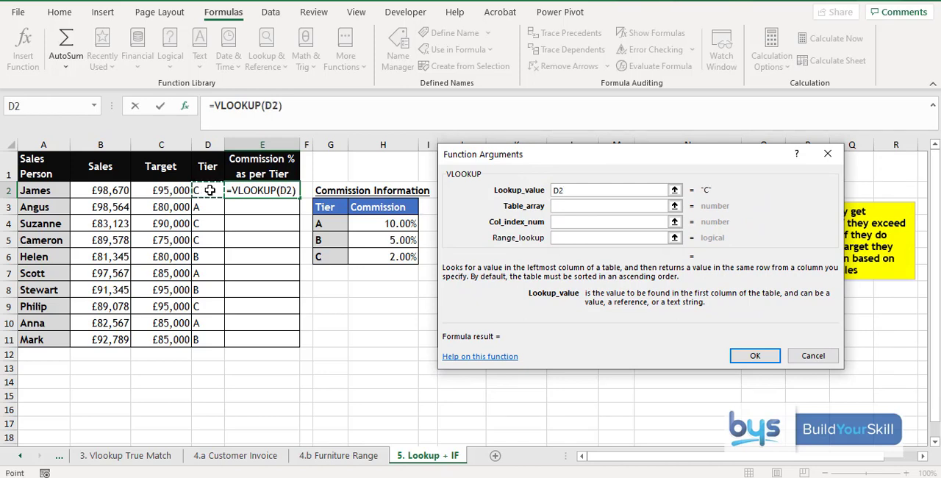
pyautogui.click(563, 206)
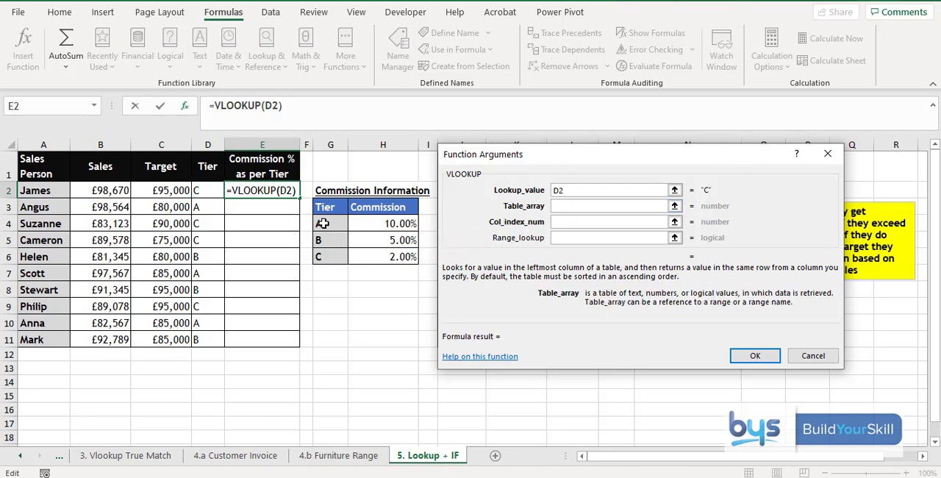
pyautogui.moveTo(322, 224); pyautogui.dragTo(393, 253)
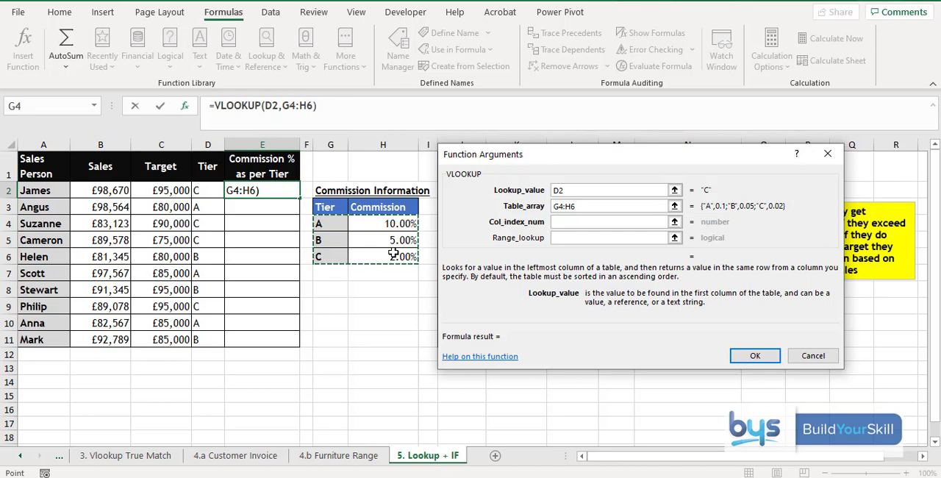
pyautogui.press('F4')
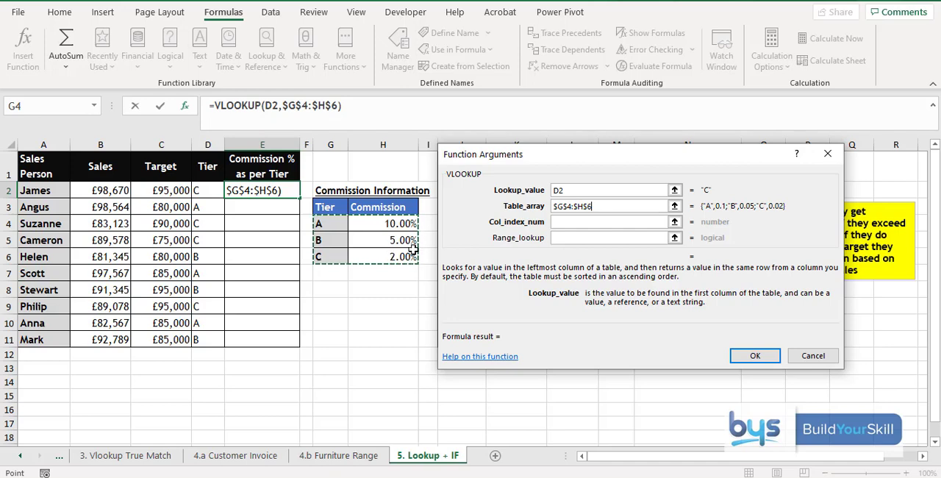
# Step: Complete the E2 VLOOKUP with column index 2 and range lookup False, and fill it down to E11
pyautogui.click(569, 224)
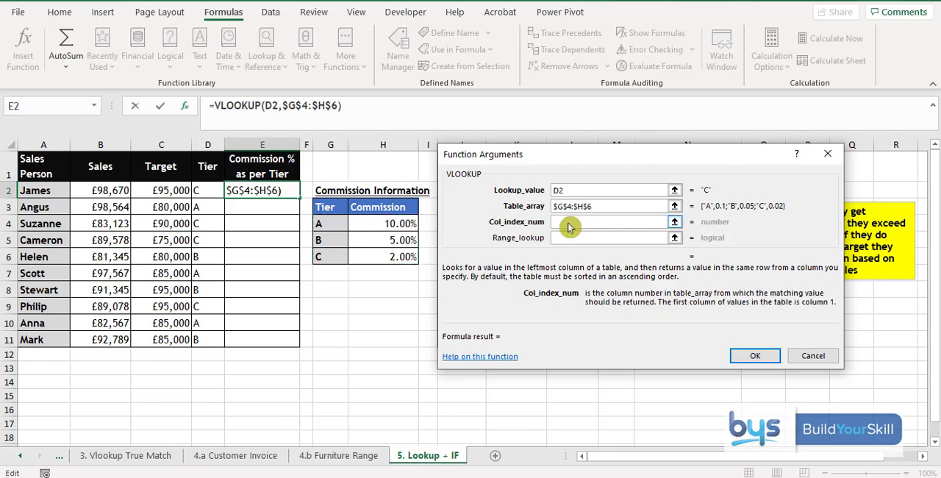
pyautogui.write('2')
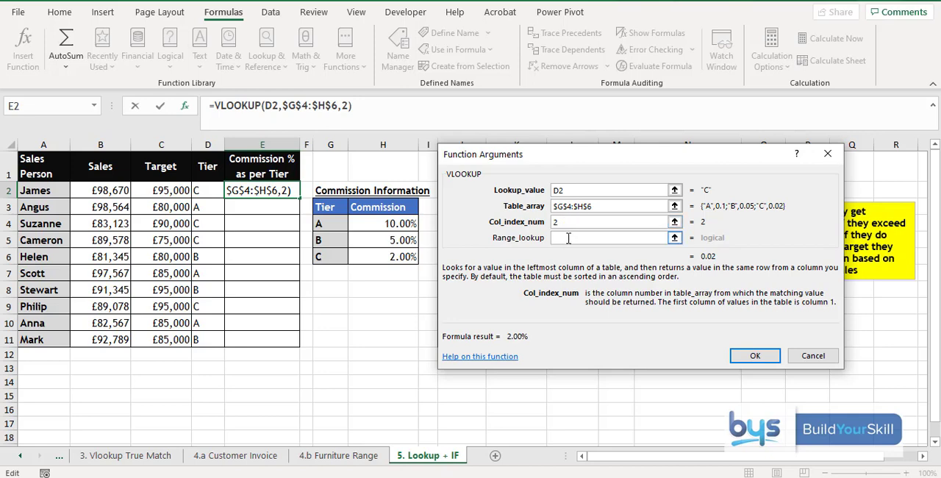
pyautogui.click(567, 240)
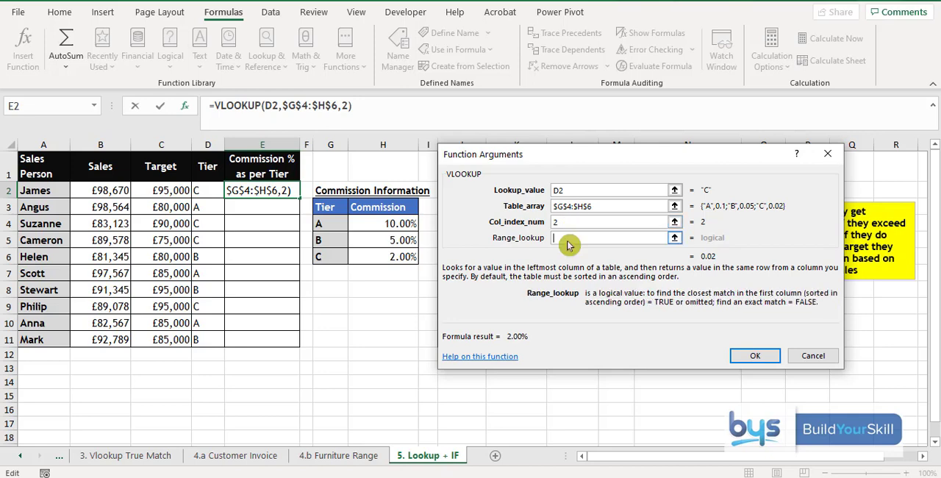
pyautogui.write('Fals')
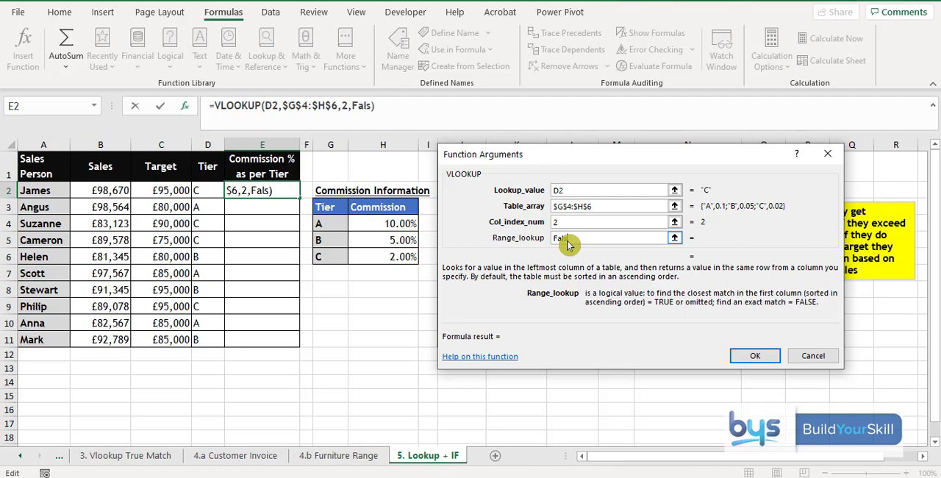
pyautogui.write('e')
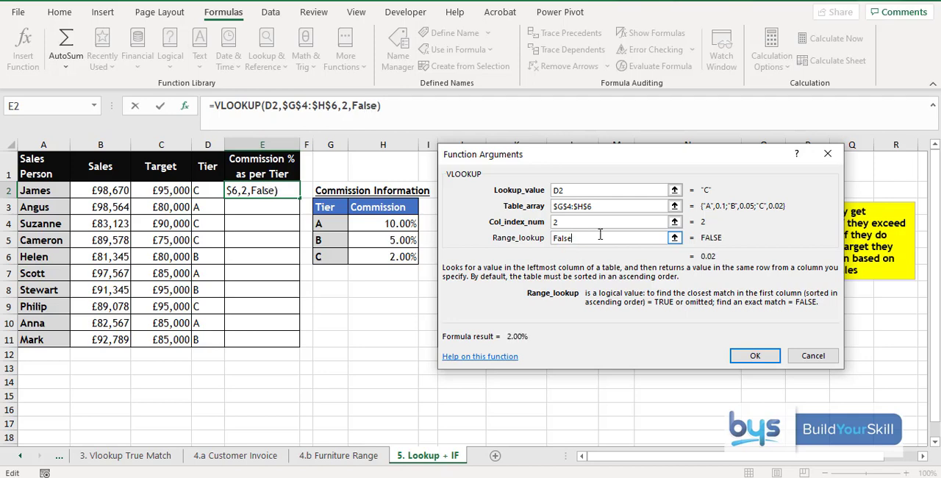
pyautogui.click(751, 354)
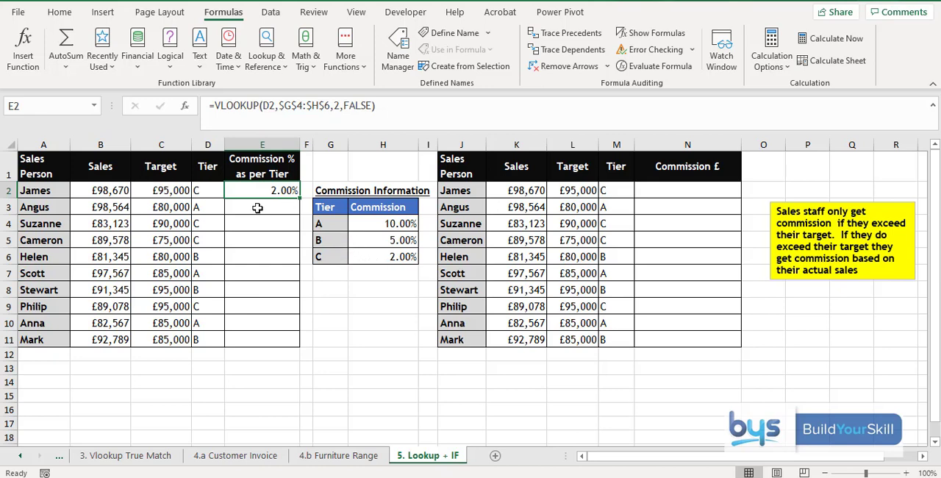
pyautogui.moveTo(298, 198); pyautogui.dragTo(298, 344)
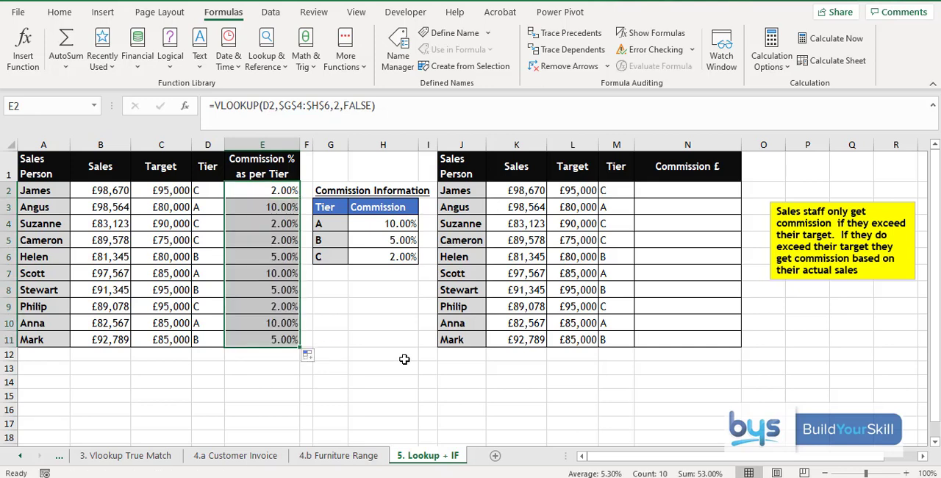
# Step: Start an IF formula in N2 that tests whether sales exceed target with K2>L2
pyautogui.click(687, 190)
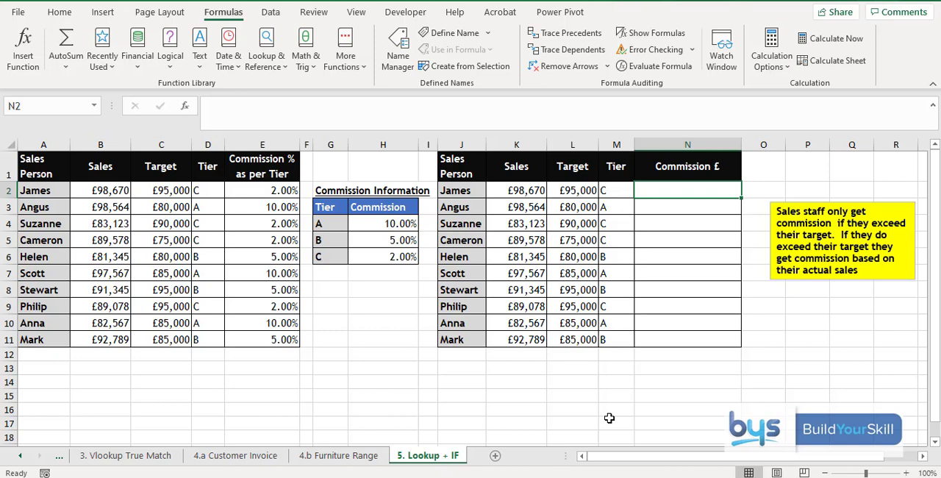
pyautogui.write('=')
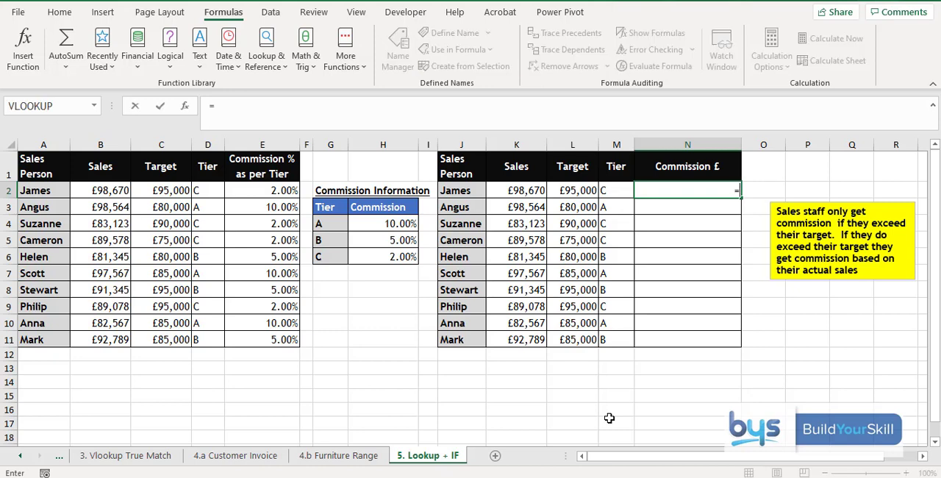
pyautogui.write('IF(')
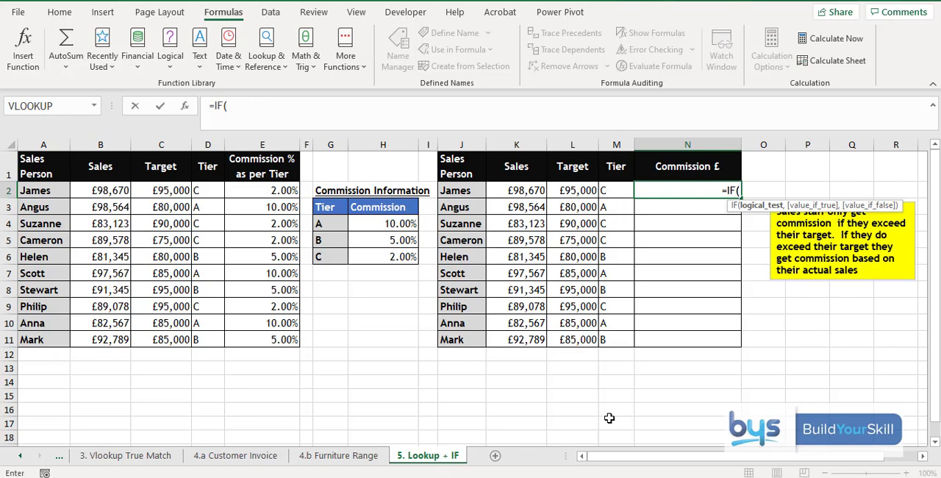
pyautogui.click(515, 191)
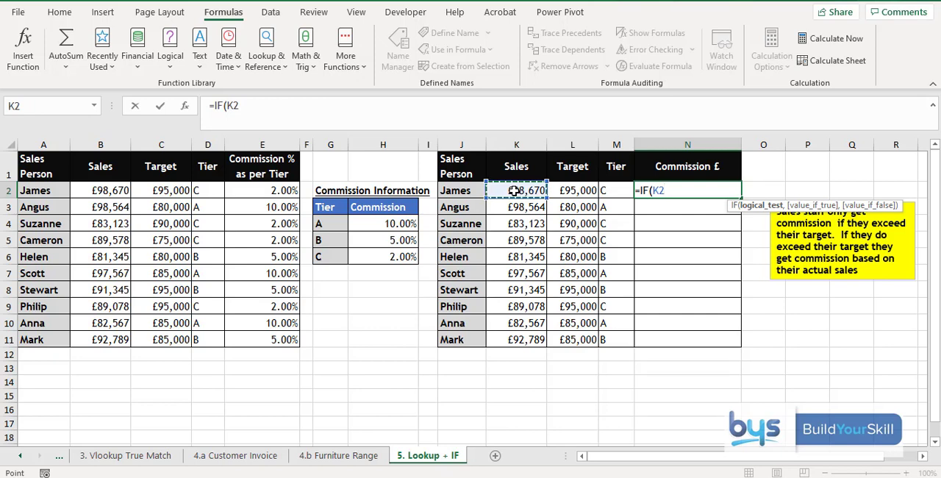
pyautogui.write('>')
pyautogui.click(564, 191)
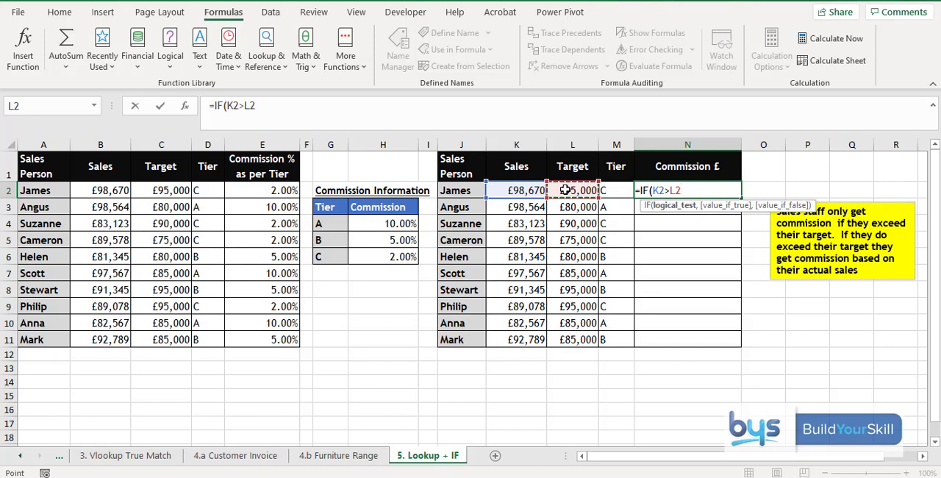
pyautogui.write(',')
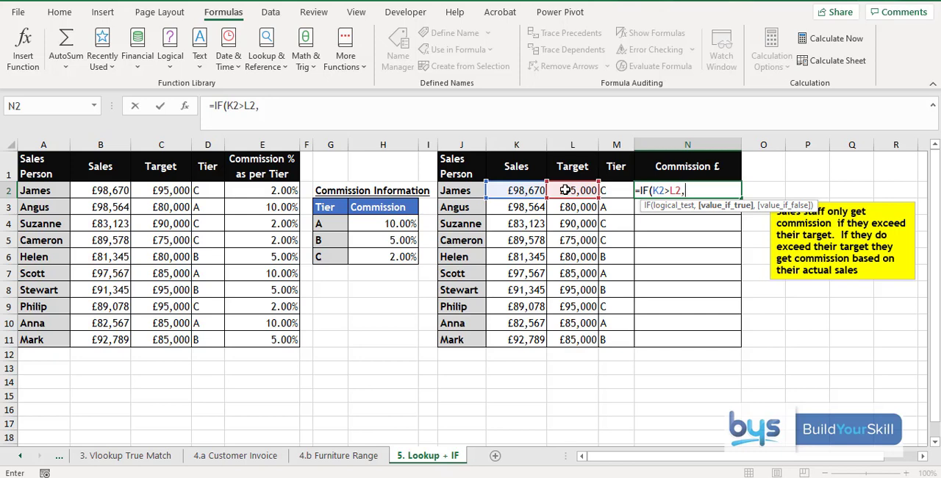
# Step: Nest VLOOKUP(M2,$G$4:$H$6,2,FALSE) as the IF formula's value if true
pyautogui.write('vl')
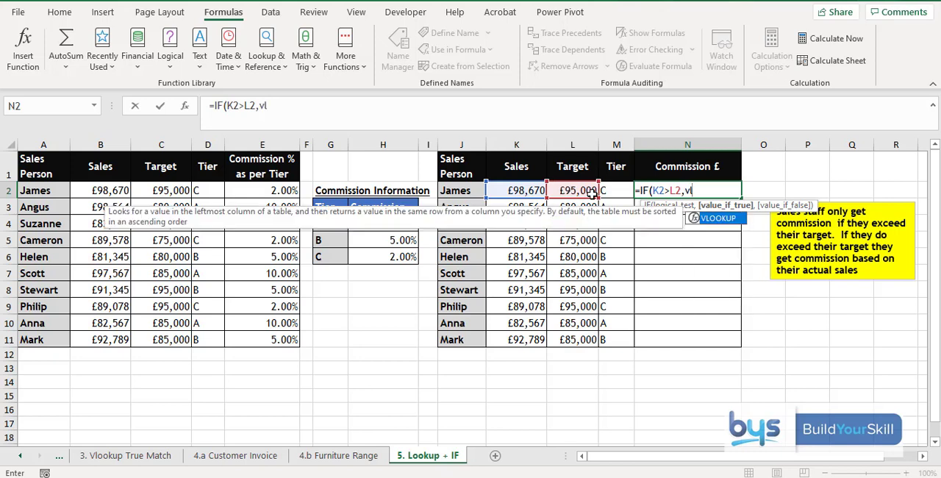
pyautogui.doubleClick(707, 219)
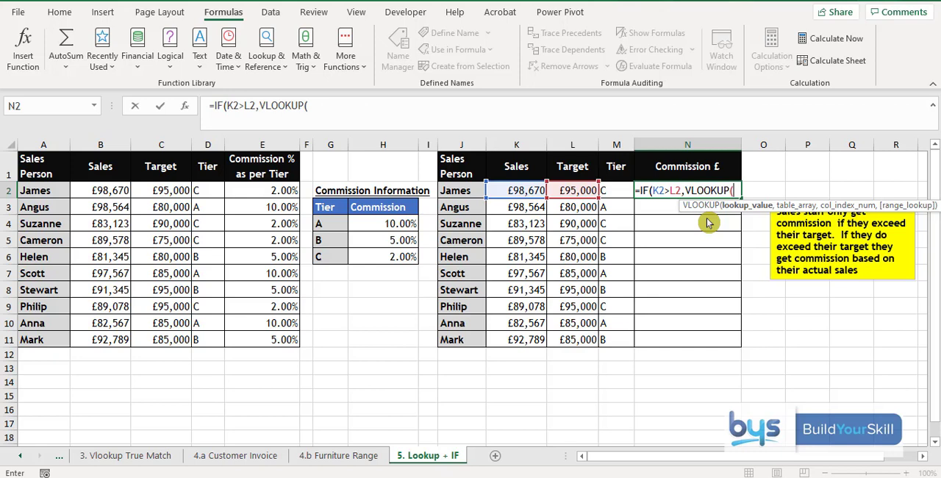
pyautogui.click(618, 193)
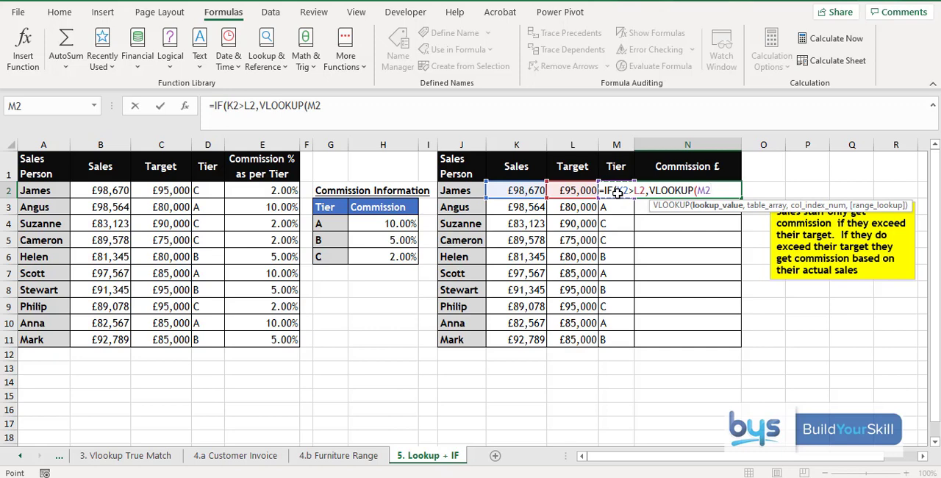
pyautogui.write(',')
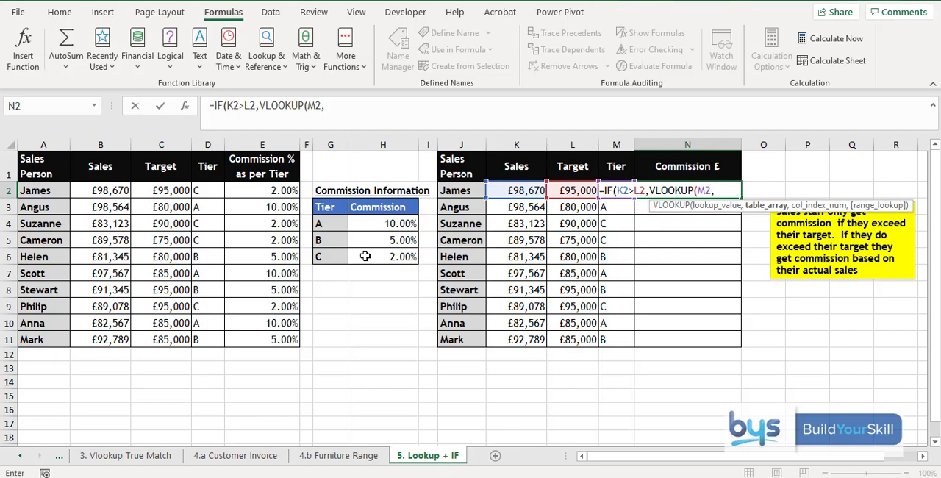
pyautogui.moveTo(330, 220); pyautogui.dragTo(392, 252)
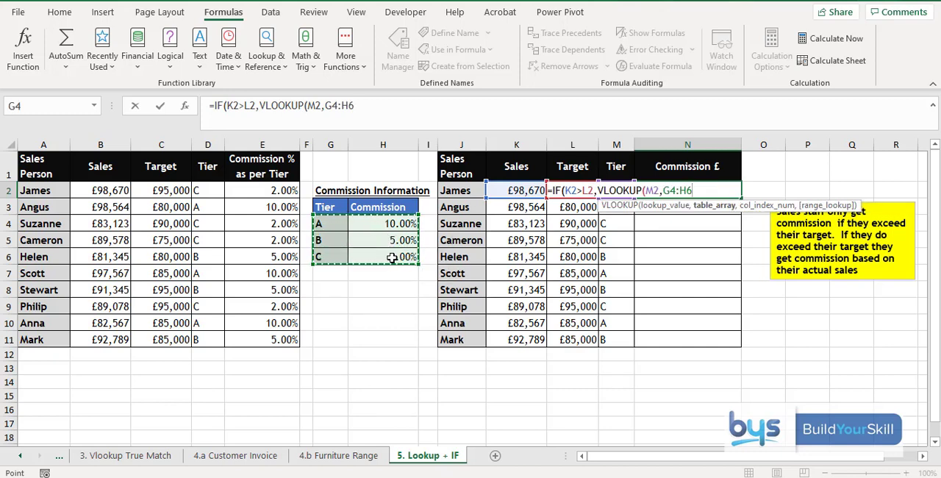
pyautogui.press('F4')
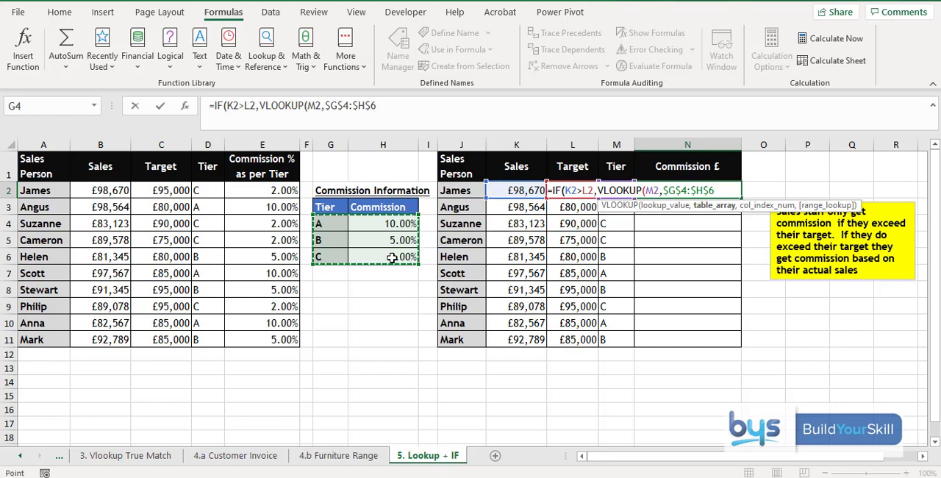
pyautogui.write(',')
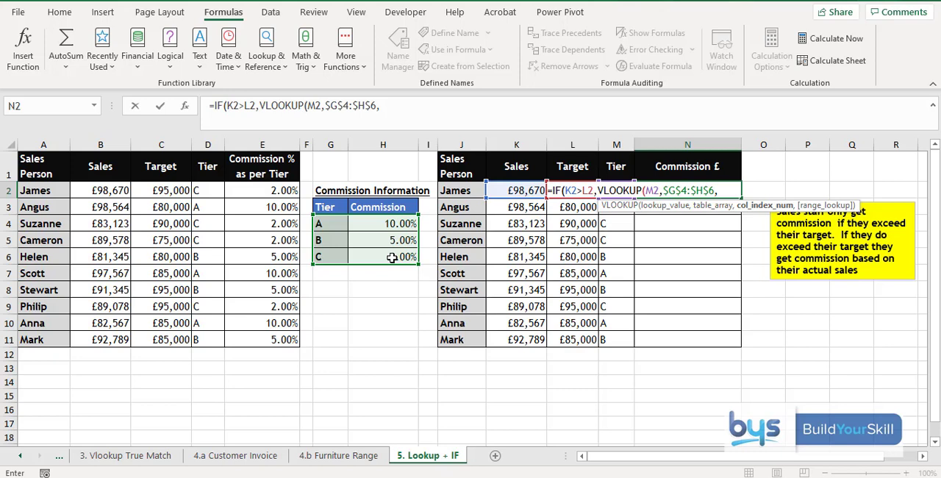
pyautogui.write('2,')
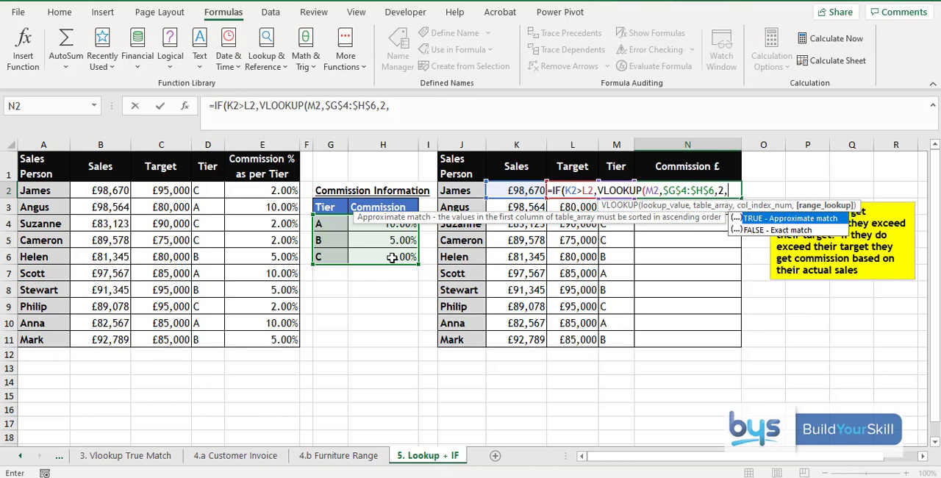
pyautogui.click(764, 231)
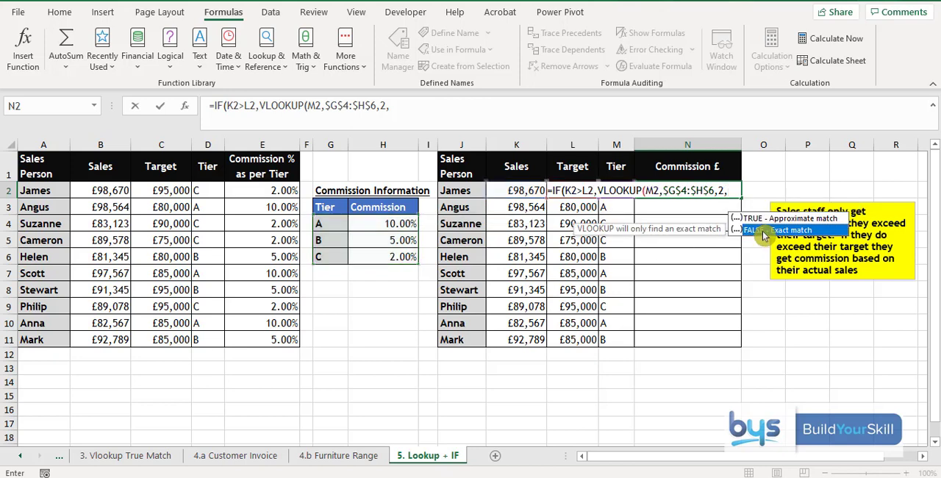
pyautogui.doubleClick(764, 232)
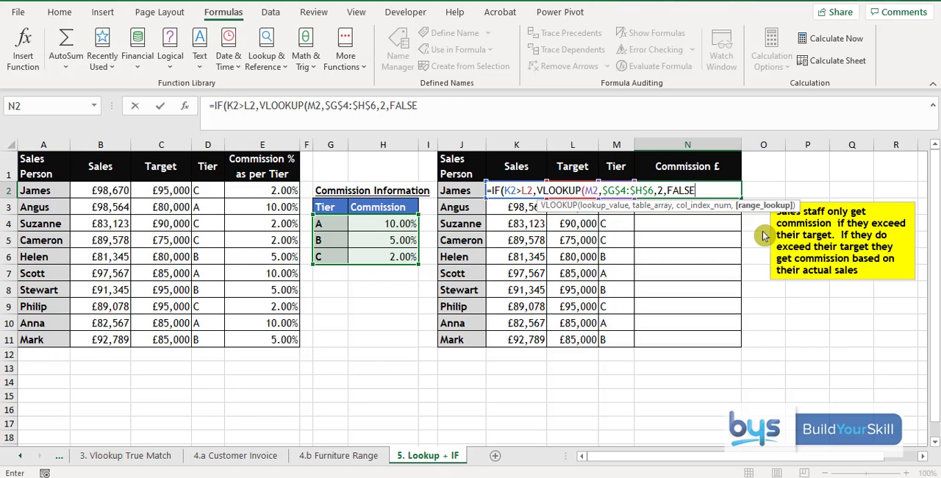
# Step: Close the nested VLOOKUP and multiply it by the sales figure in K2
pyautogui.write(')*')
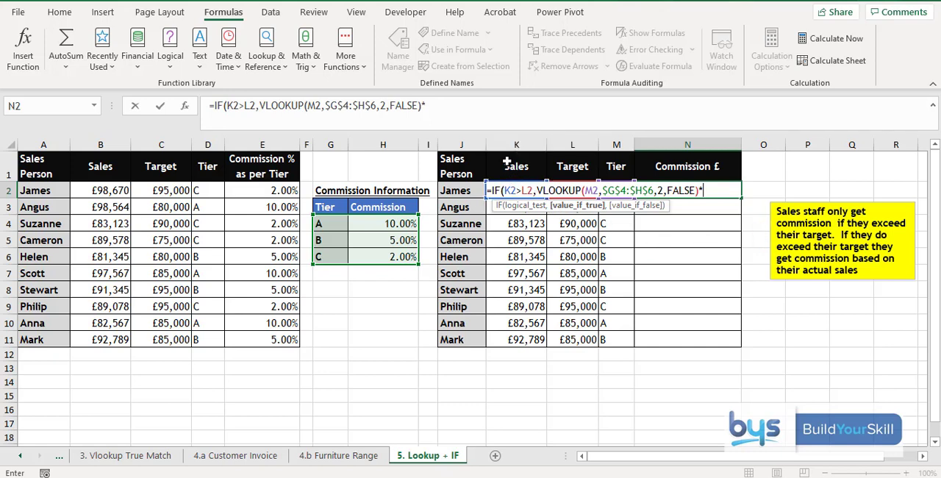
pyautogui.click(717, 186)
pyautogui.write('K')
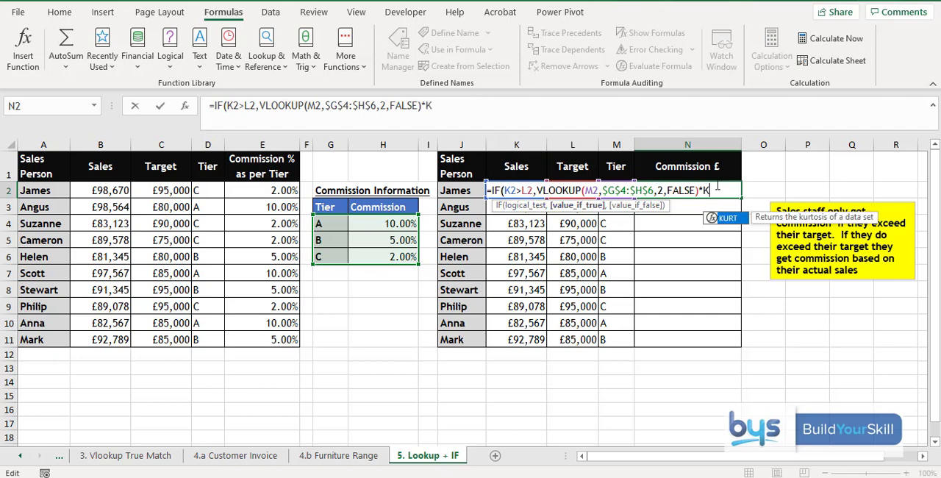
pyautogui.write('2')
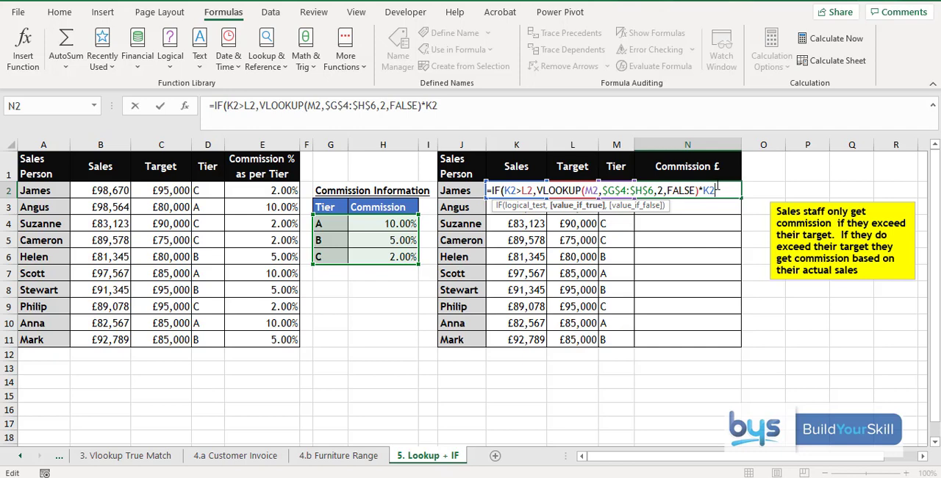
# Step: Finish the N2 formula with "No Commission" as the value if false, and fill it down to N11
pyautogui.write(',')
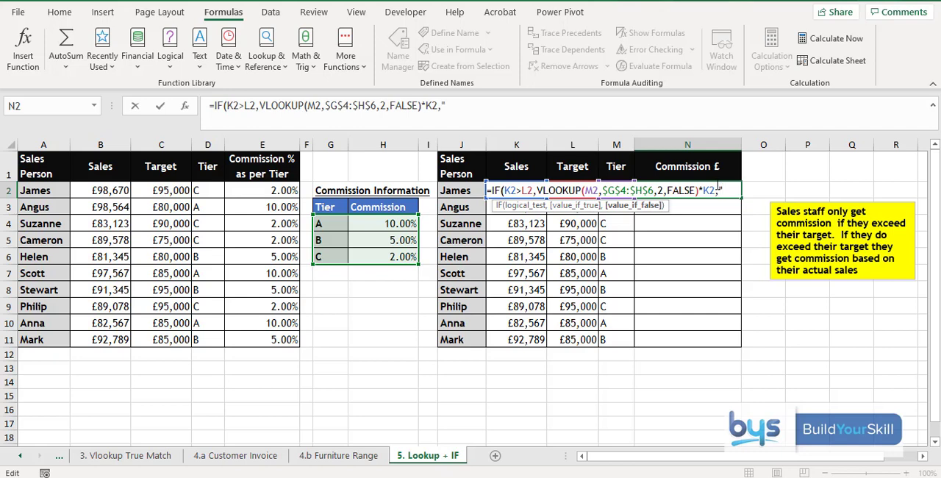
pyautogui.write('No Commi')
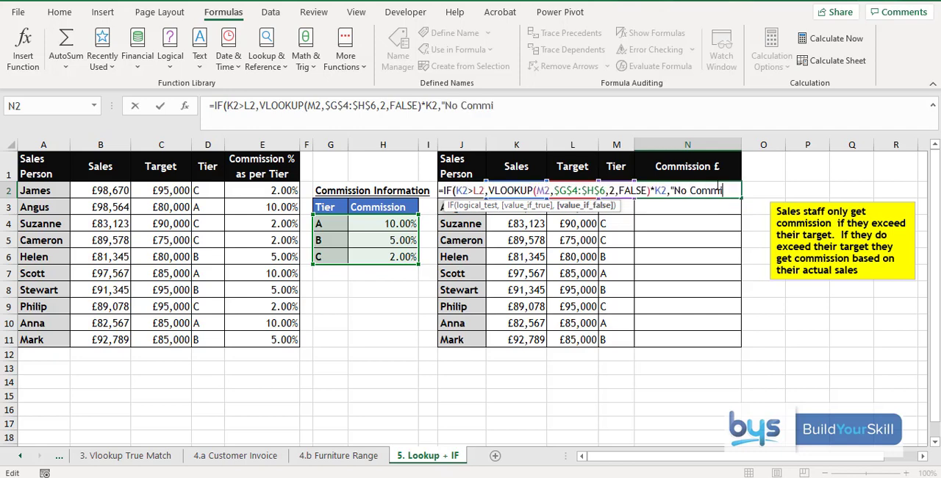
pyautogui.write('ssion"')
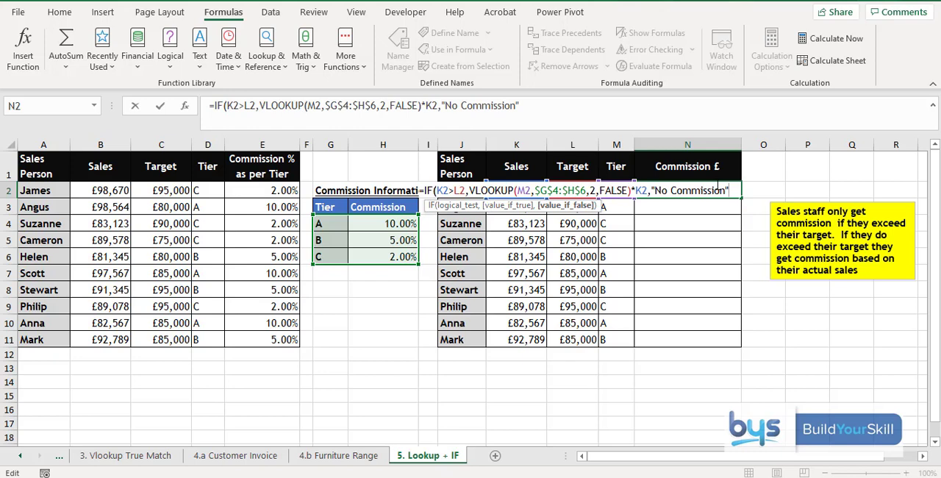
pyautogui.write(')')
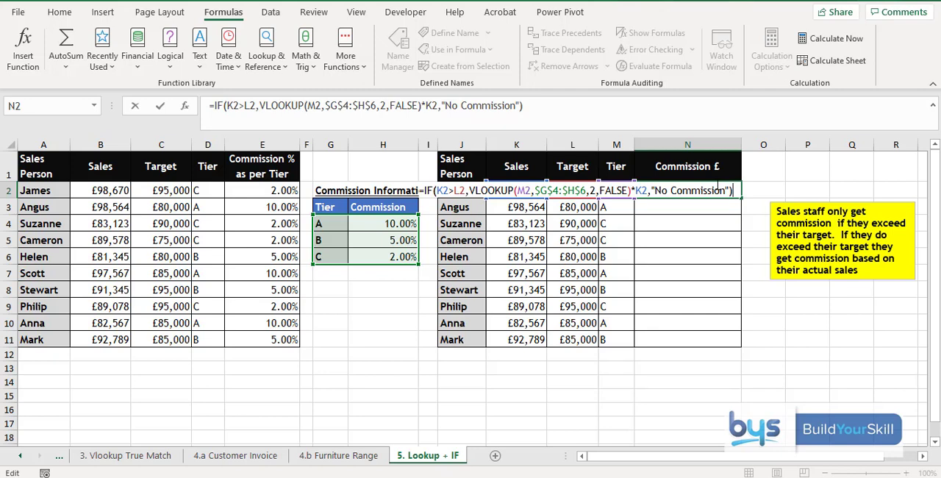
pyautogui.press('Return')
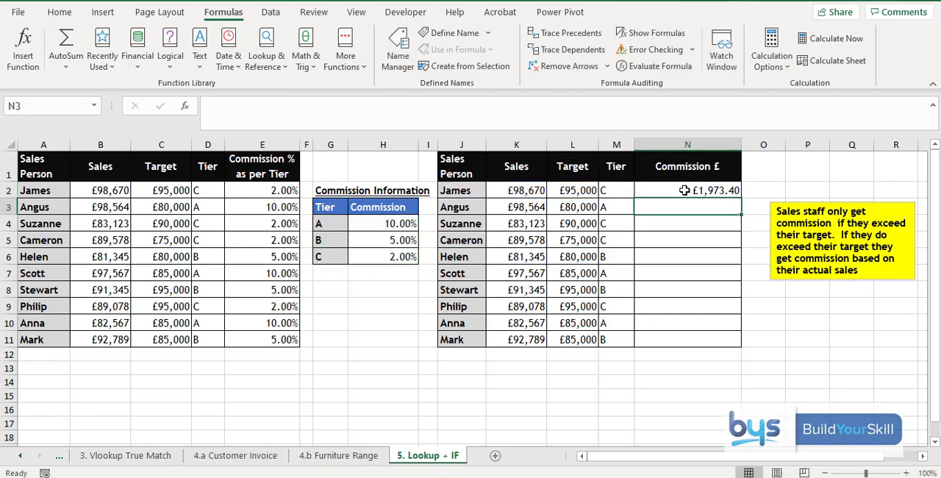
pyautogui.click(684, 190)
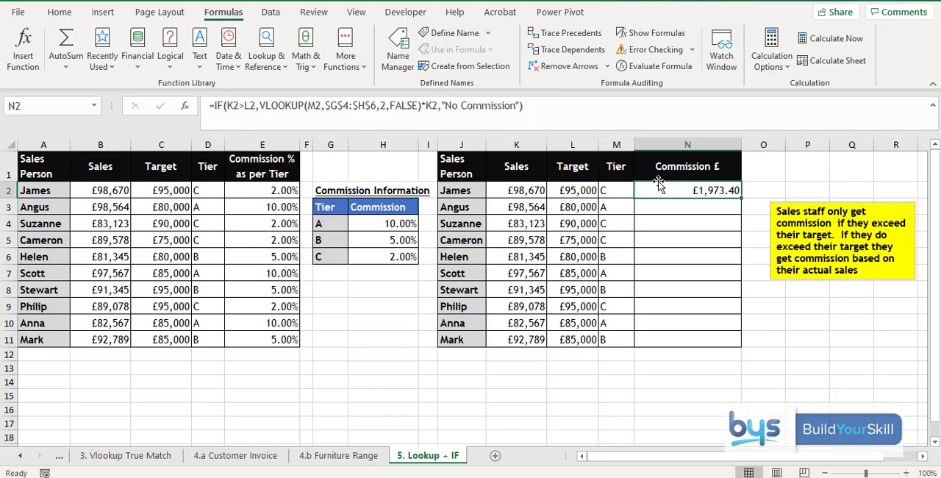
pyautogui.doubleClick(736, 193)
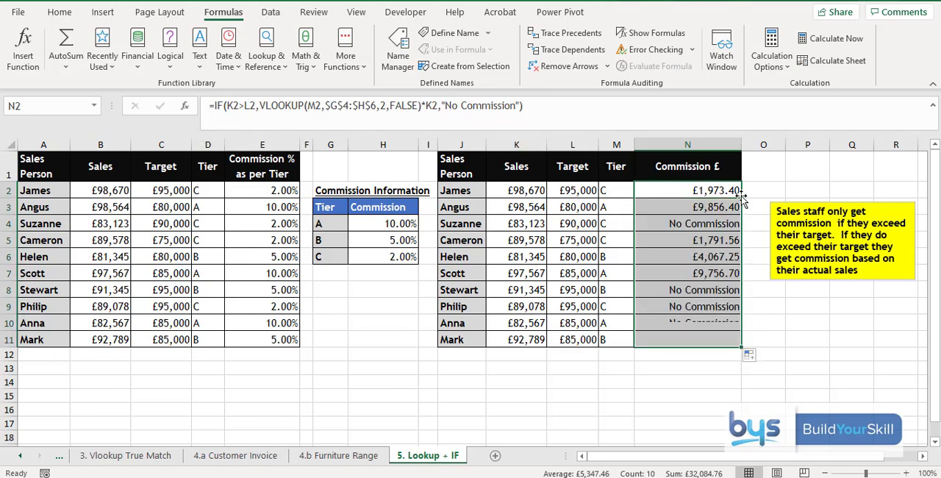